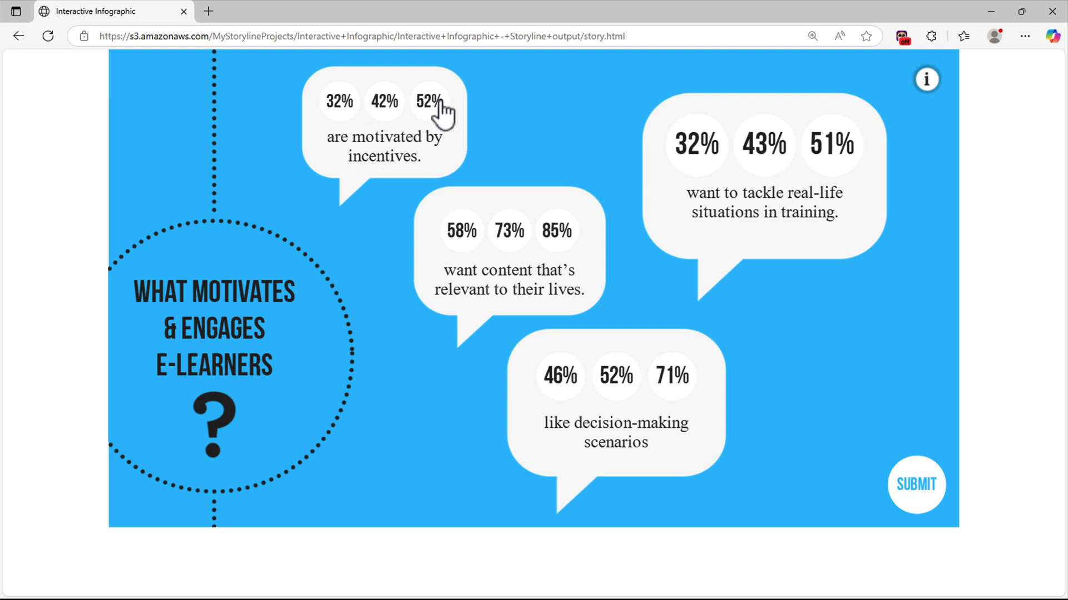
- Pick 32%, 32%, 73% and 52% in the four statements and submit the answers
{"action": "left_click", "coordinate": [346, 102]}
{"action": "scroll", "coordinate": [349, 125], "scroll_direction": "up", "scroll_amount": 1}
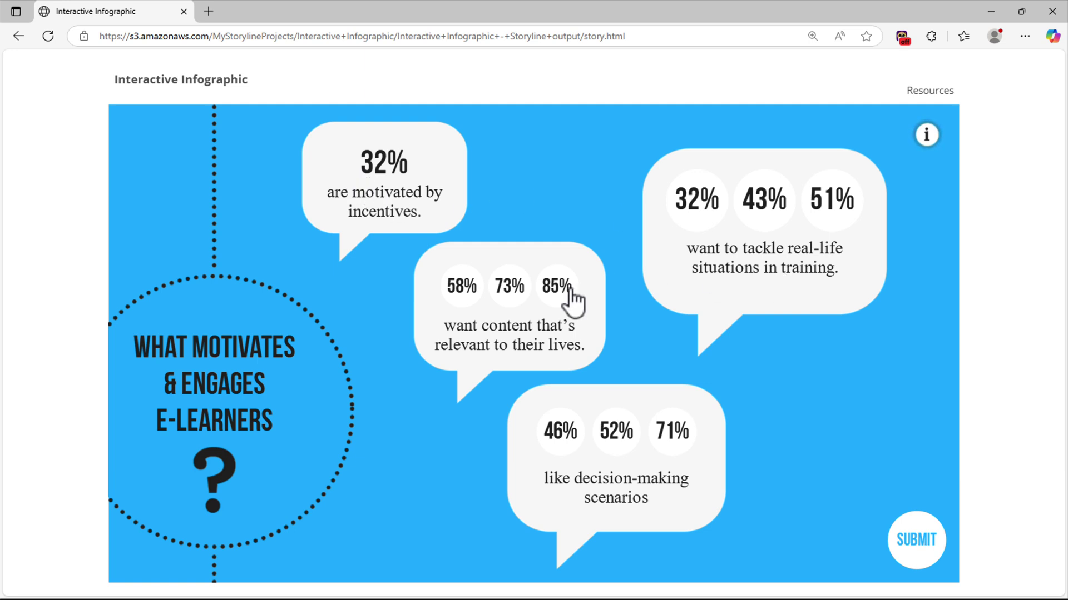
{"action": "left_click", "coordinate": [690, 206]}
{"action": "left_click", "coordinate": [508, 287]}
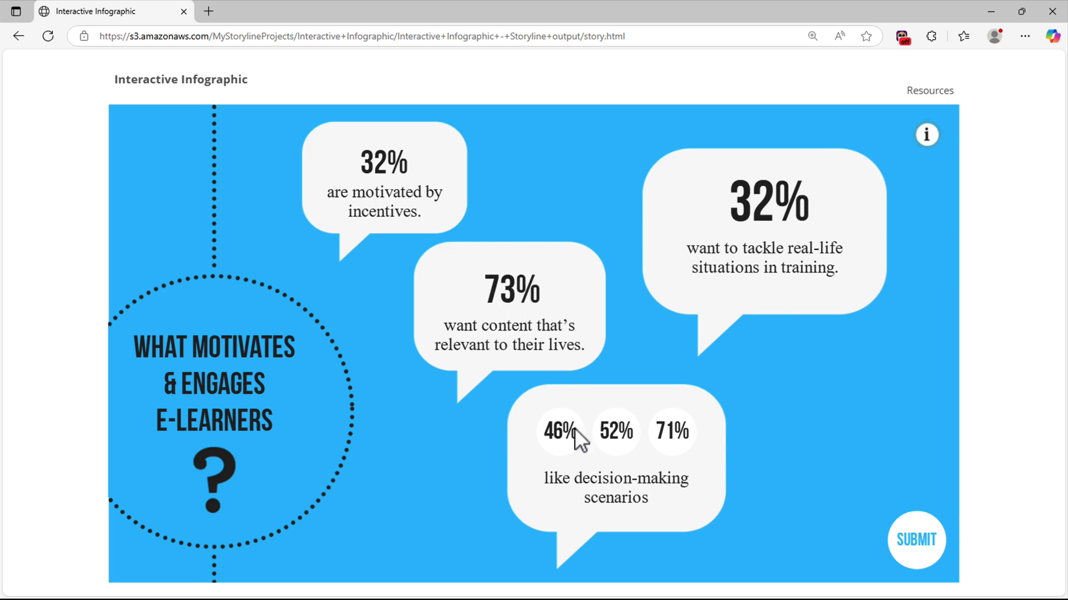
{"action": "left_click", "coordinate": [616, 433]}
{"action": "left_click", "coordinate": [908, 542]}
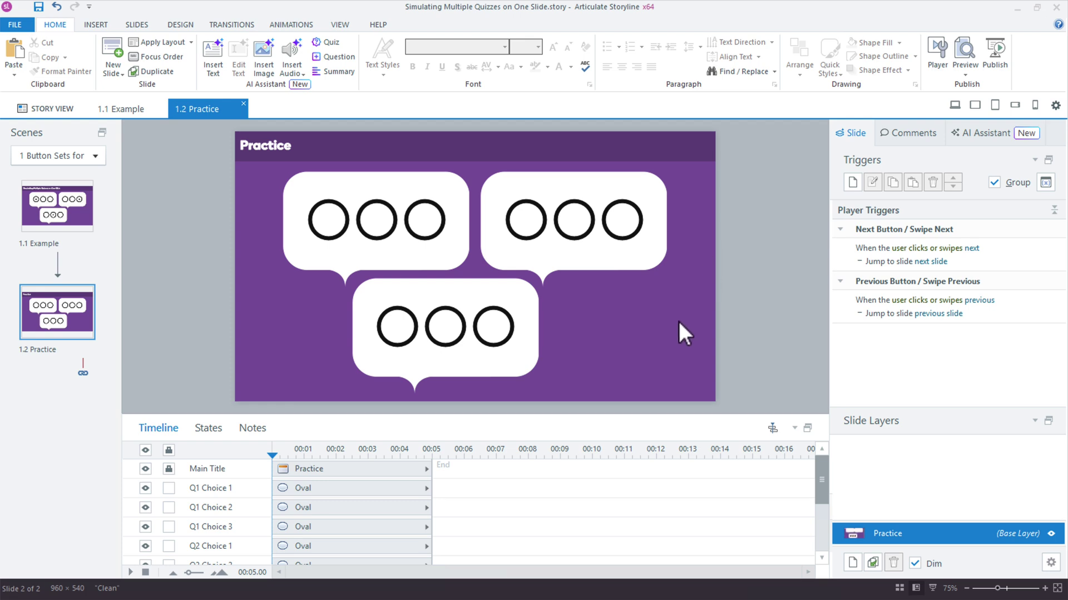
{"action": "scroll", "coordinate": [286, 523], "scroll_direction": "down", "scroll_amount": 2}
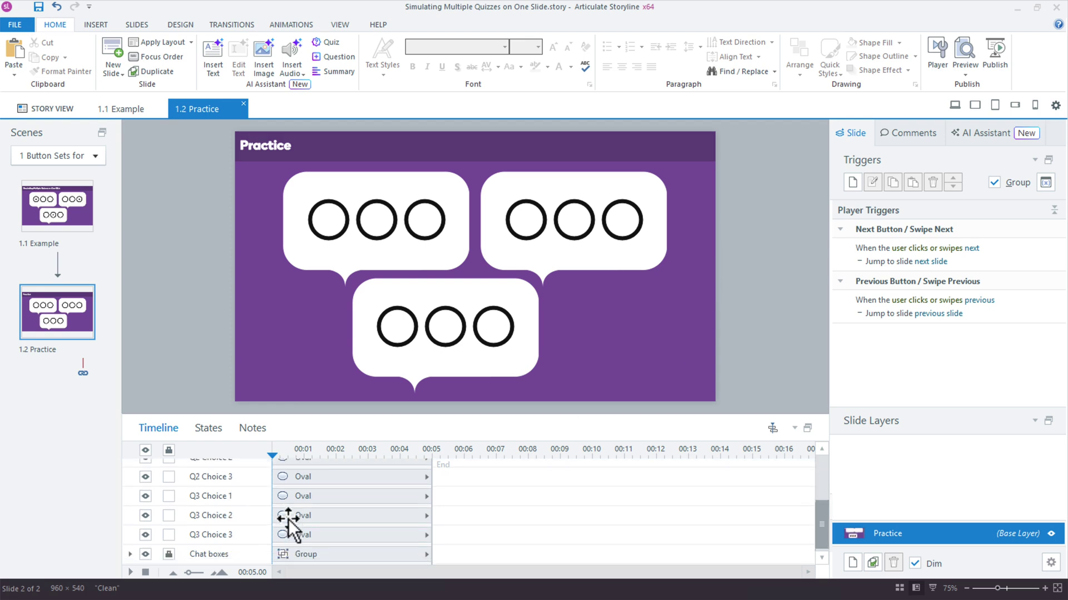
{"action": "left_click", "coordinate": [146, 554]}
{"action": "left_click", "coordinate": [146, 554]}
{"action": "left_click", "coordinate": [146, 554]}
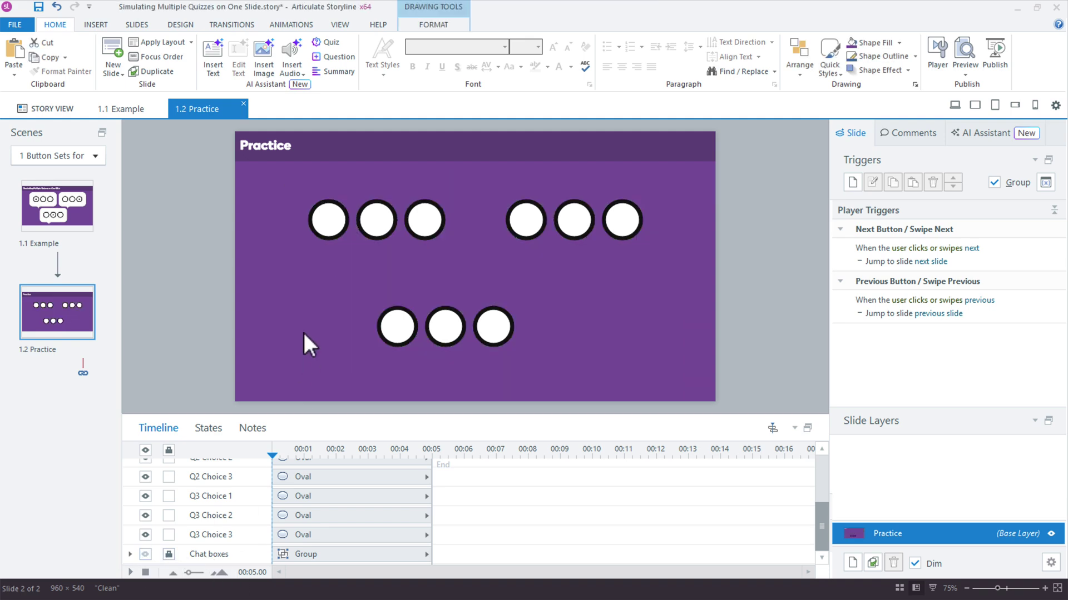
{"action": "left_click_drag", "start_coordinate": [271, 184], "coordinate": [449, 243]}
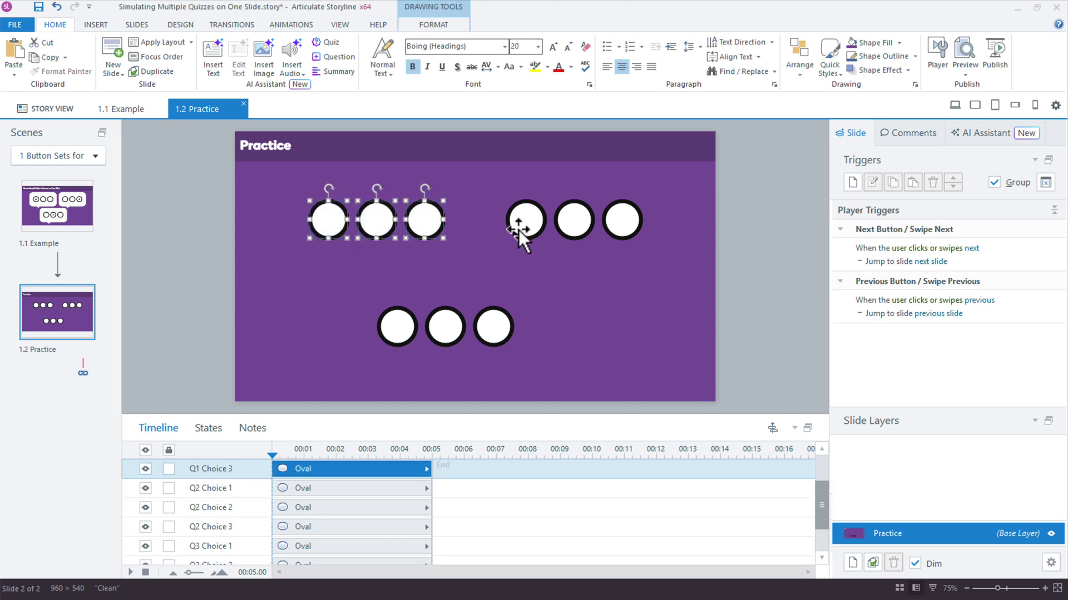
{"action": "left_click_drag", "start_coordinate": [482, 171], "coordinate": [683, 277]}
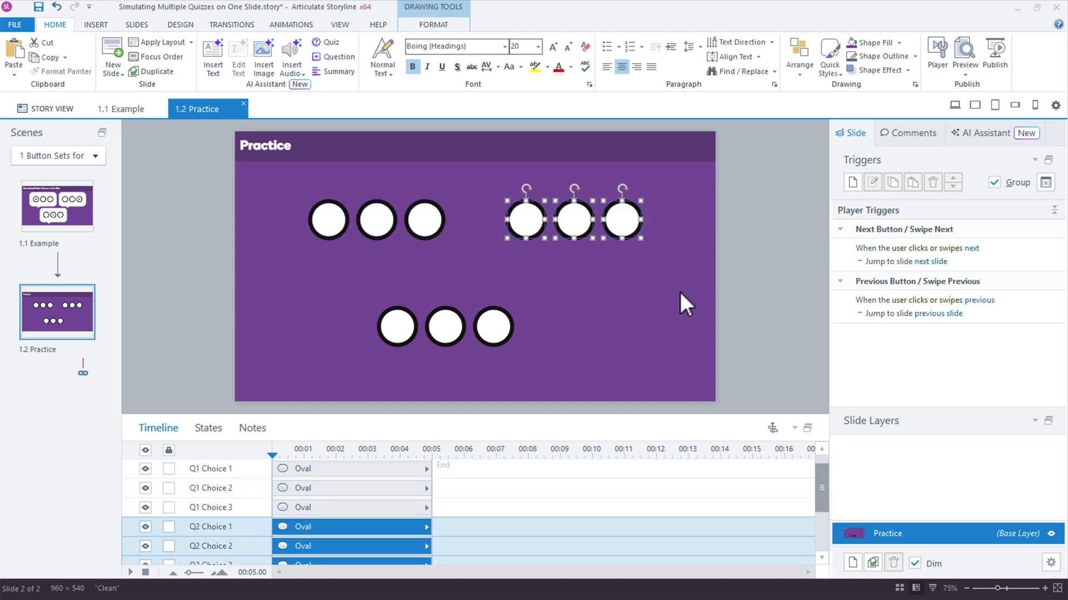
{"action": "left_click", "coordinate": [536, 327]}
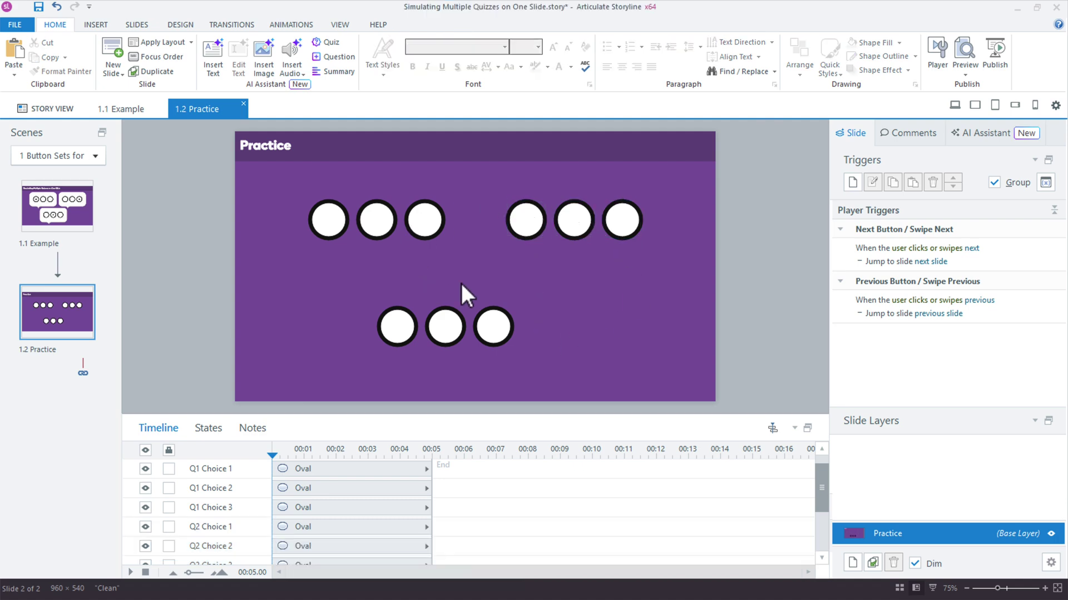
{"action": "scroll", "coordinate": [279, 539], "scroll_direction": "down", "scroll_amount": 3}
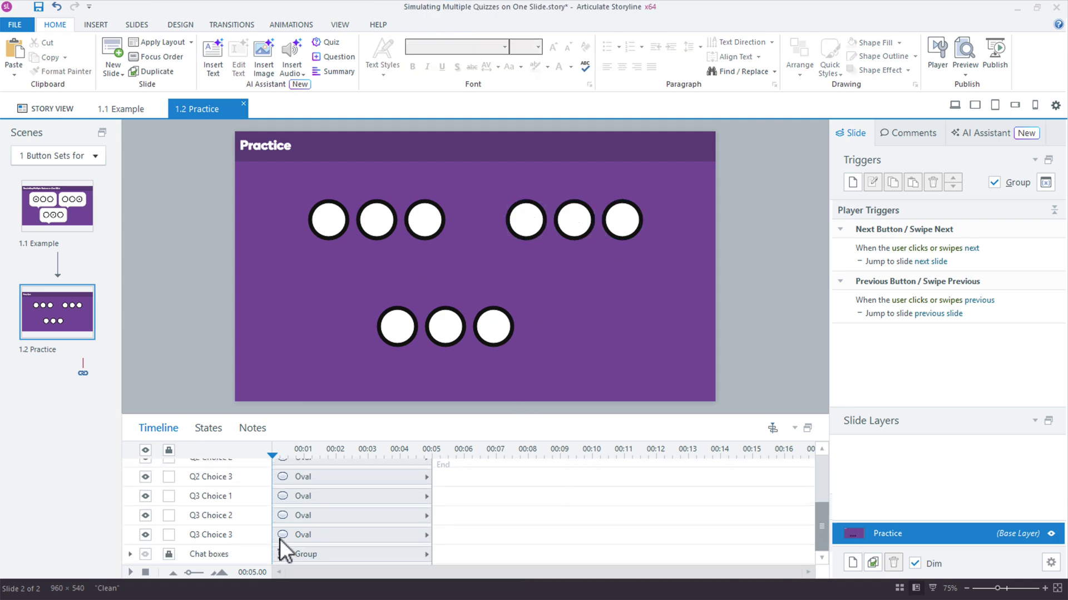
{"action": "left_click", "coordinate": [144, 556]}
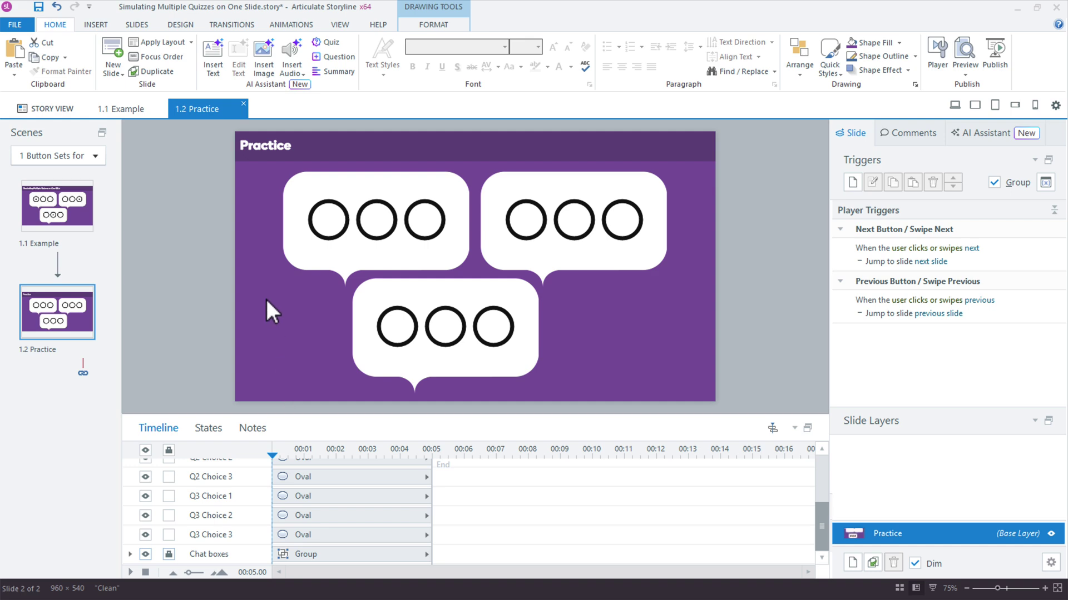
- Convert the Practice slide to a freeform question, choosing the Pick Many question type
{"action": "left_click", "coordinate": [95, 27]}
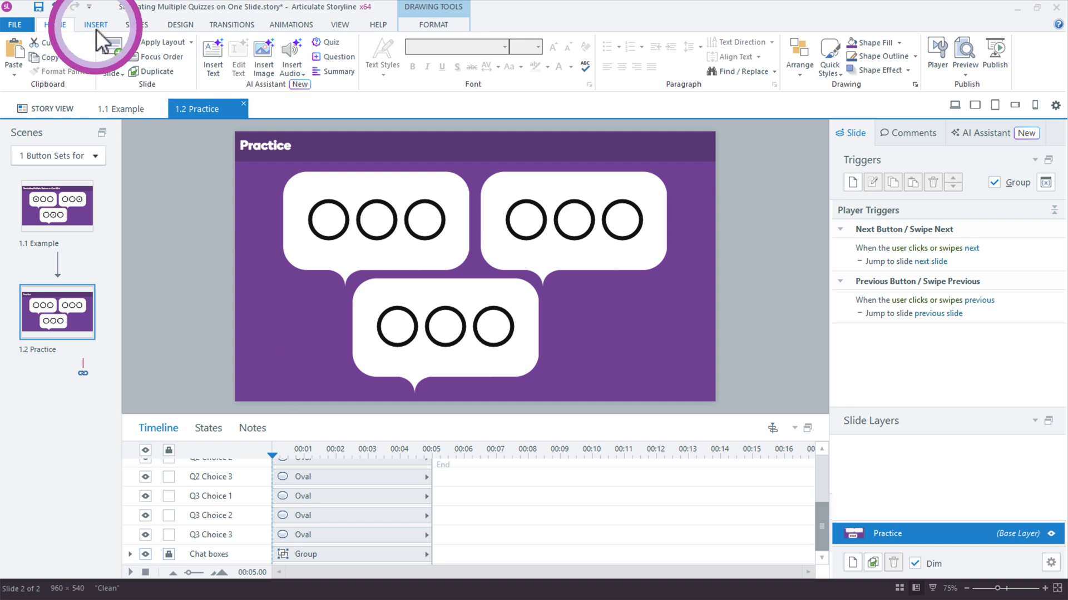
{"action": "left_click", "coordinate": [41, 55]}
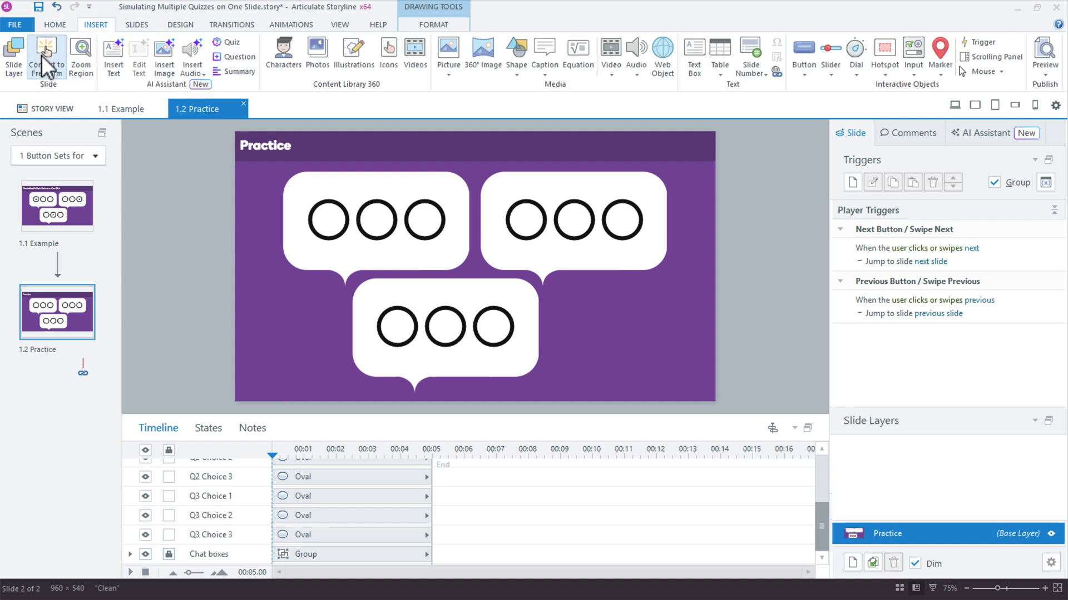
{"action": "left_click_drag", "start_coordinate": [354, 142], "coordinate": [305, 348]}
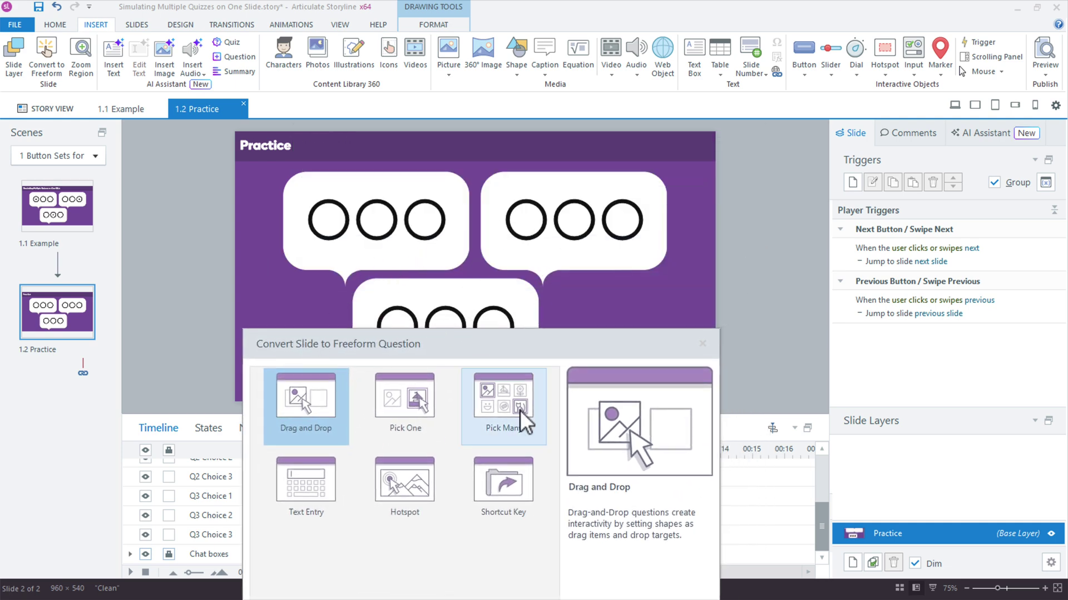
{"action": "left_click", "coordinate": [505, 412]}
{"action": "left_click_drag", "start_coordinate": [495, 349], "coordinate": [833, 102]}
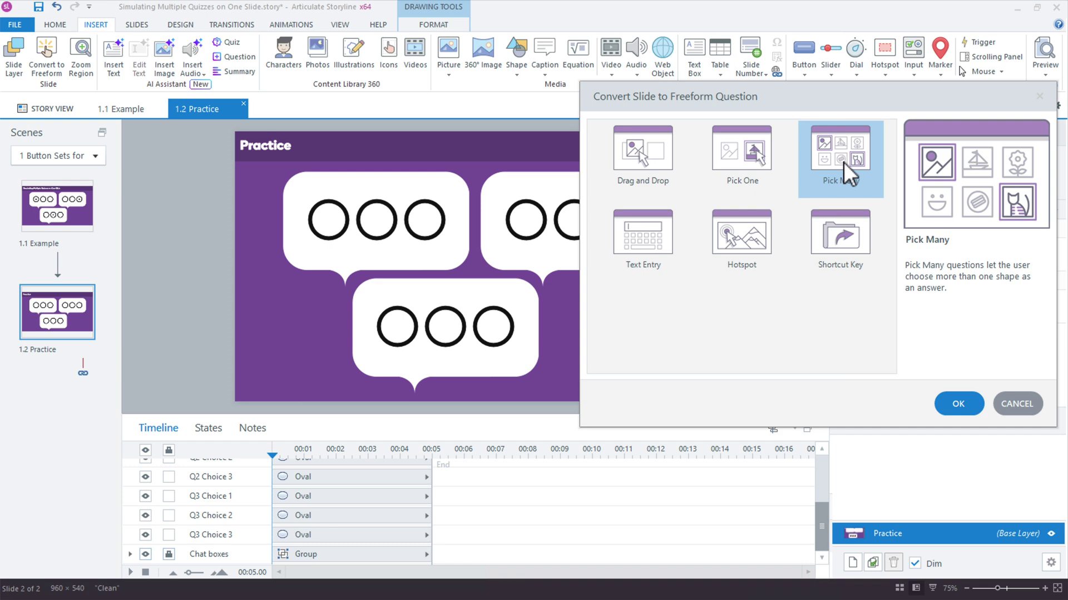
- Confirm the Pick Many conversion and return to Slide View
{"action": "left_click", "coordinate": [968, 401]}
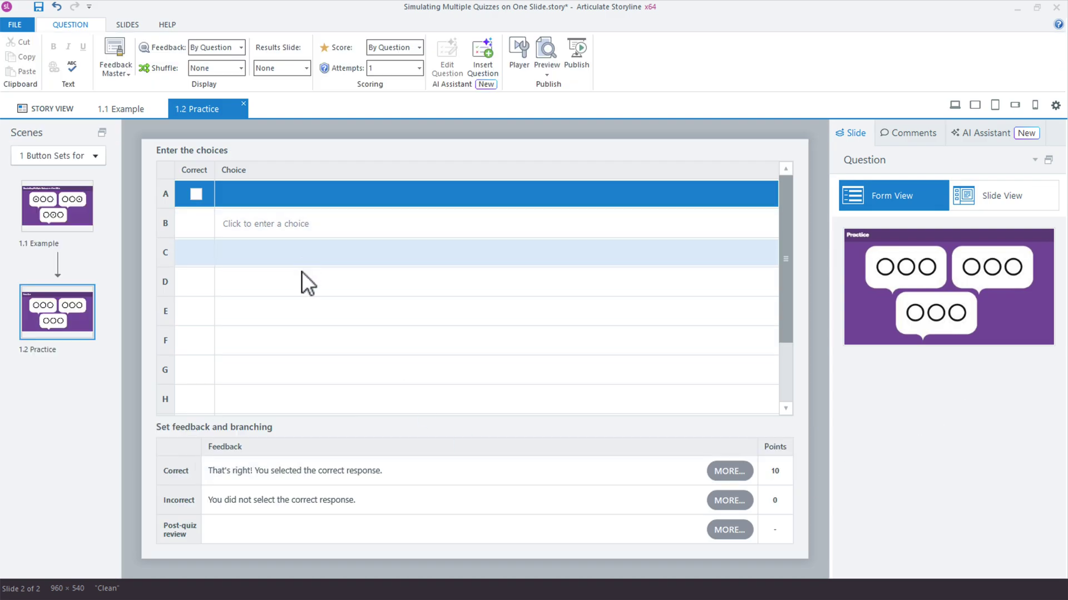
{"action": "left_click", "coordinate": [265, 202]}
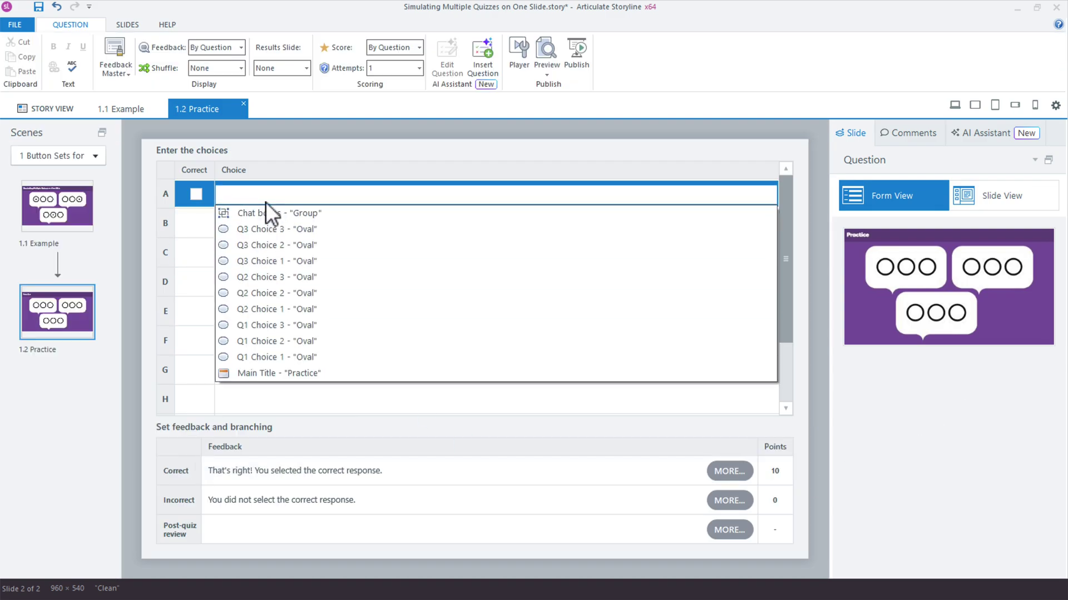
{"action": "left_click", "coordinate": [295, 141]}
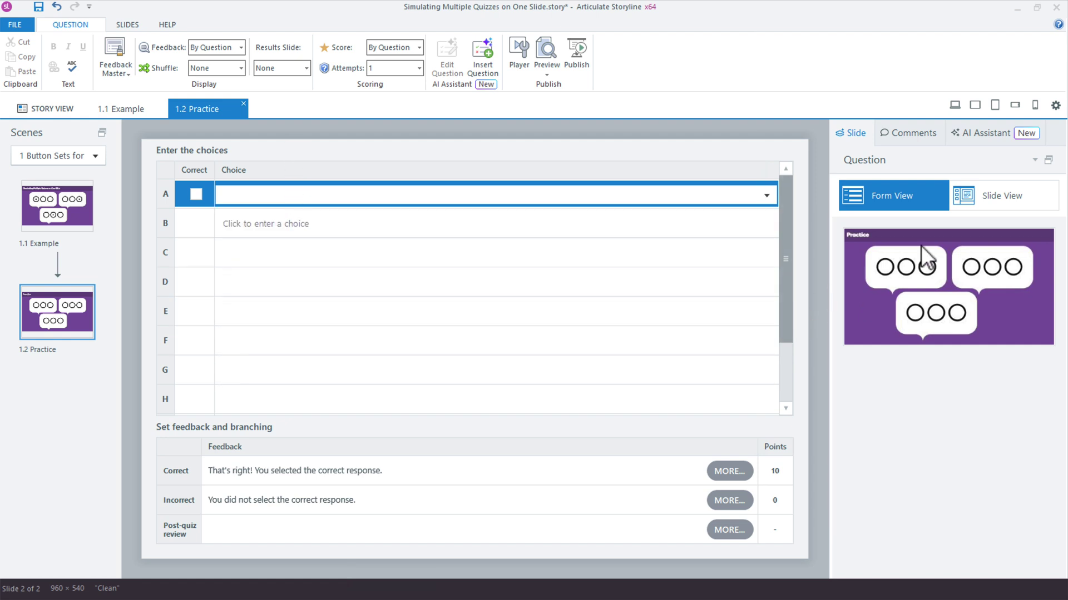
{"action": "left_click", "coordinate": [991, 195]}
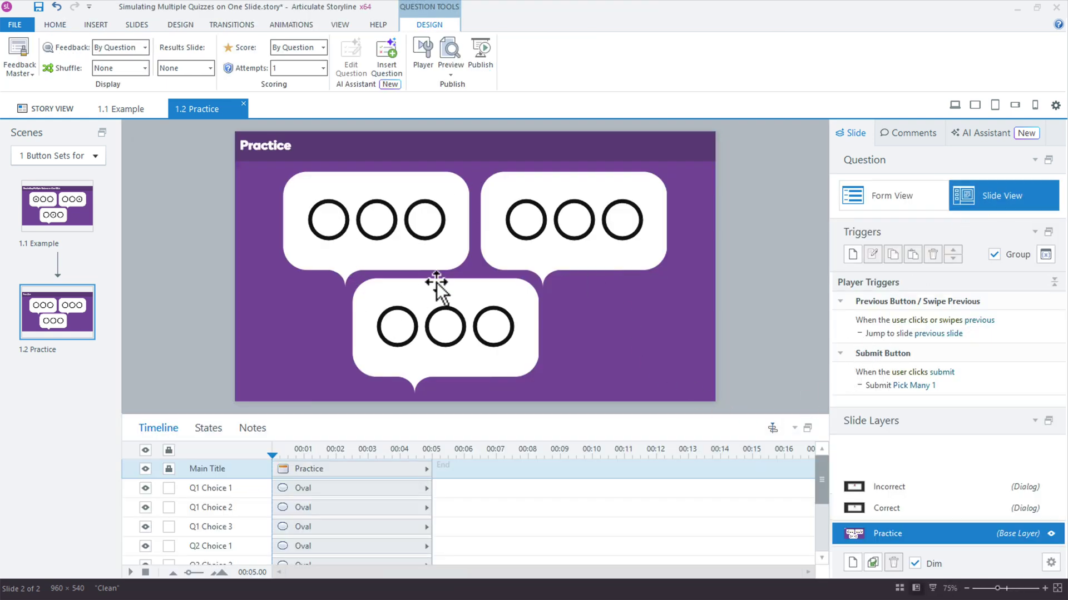
- Type an x into Q1 Choice 2 and Q2 Choice 1, then select Q3 Choice 3
{"action": "left_click", "coordinate": [379, 225]}
{"action": "type", "text": "x"}
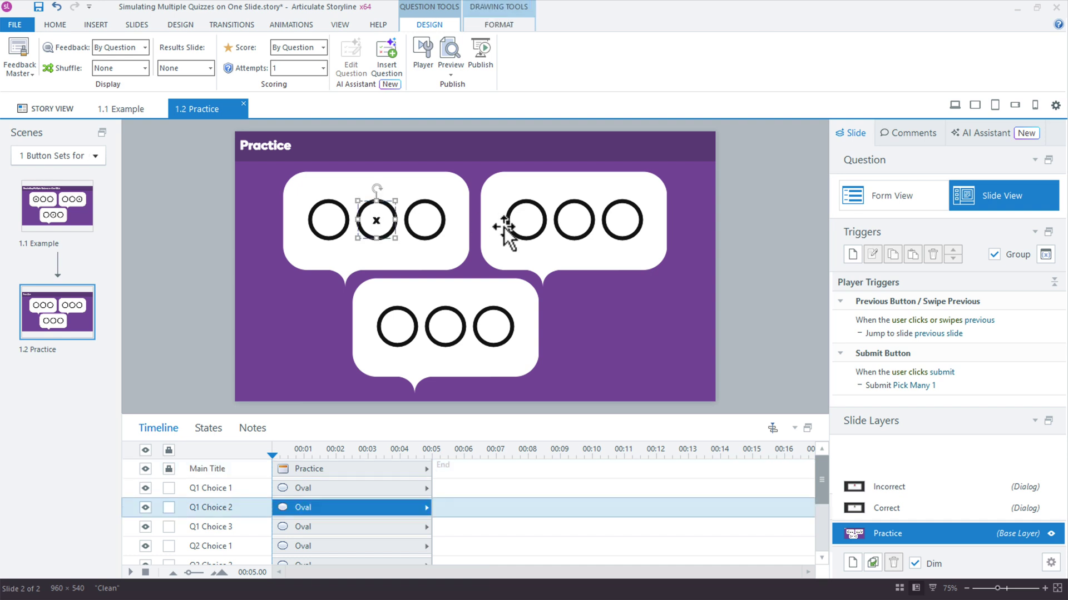
{"action": "left_click", "coordinate": [528, 224]}
{"action": "type", "text": "x"}
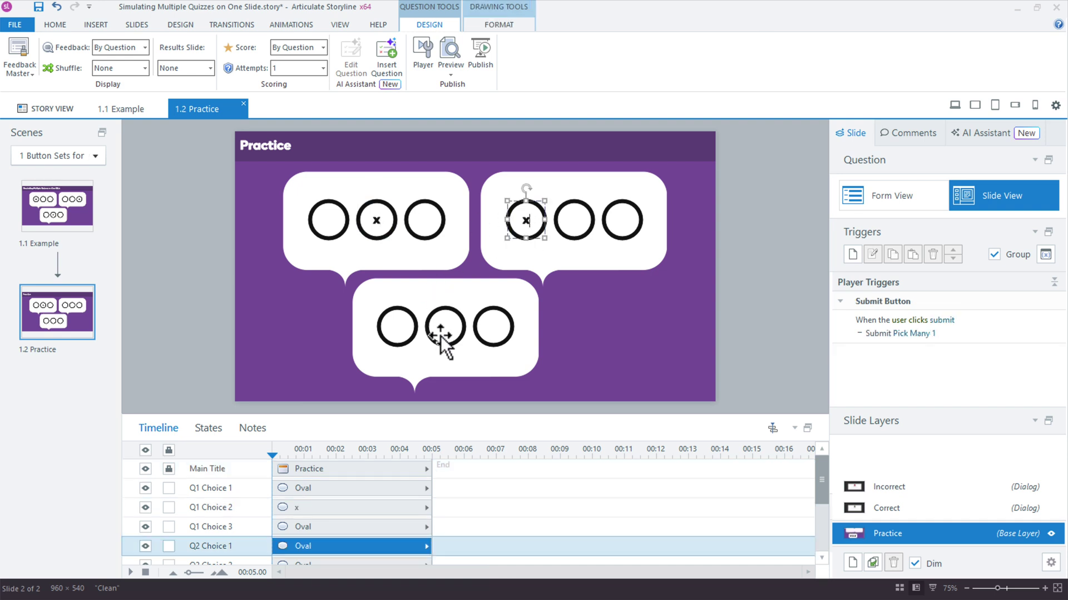
{"action": "left_click", "coordinate": [480, 335]}
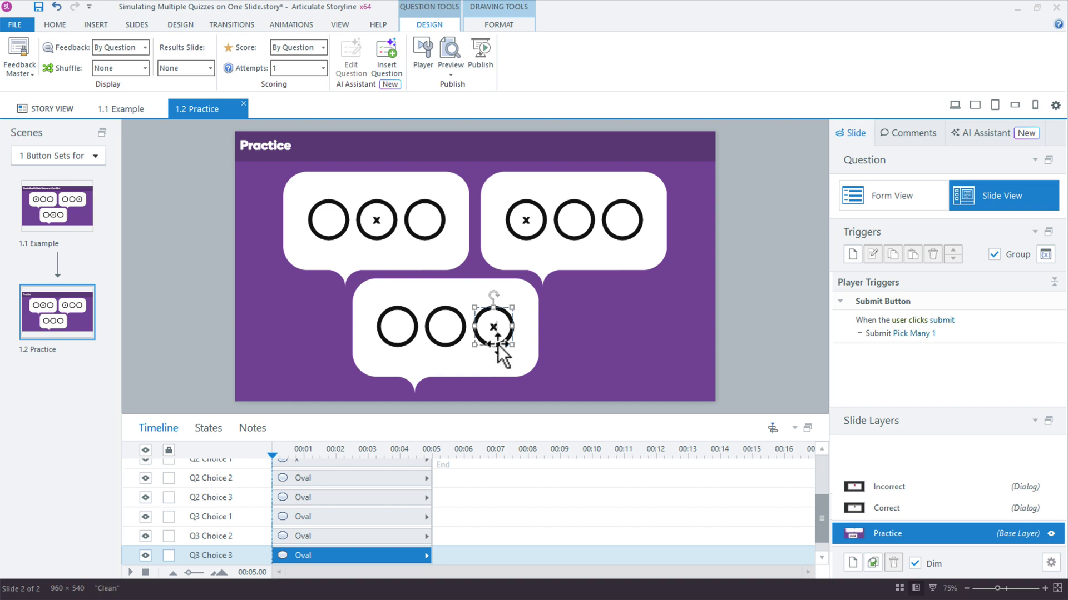
- In Form View, assign Q3 Choices 3, 2, 1 and Q2 Choices 3, 2 as choices A–E
{"action": "left_click", "coordinate": [866, 199]}
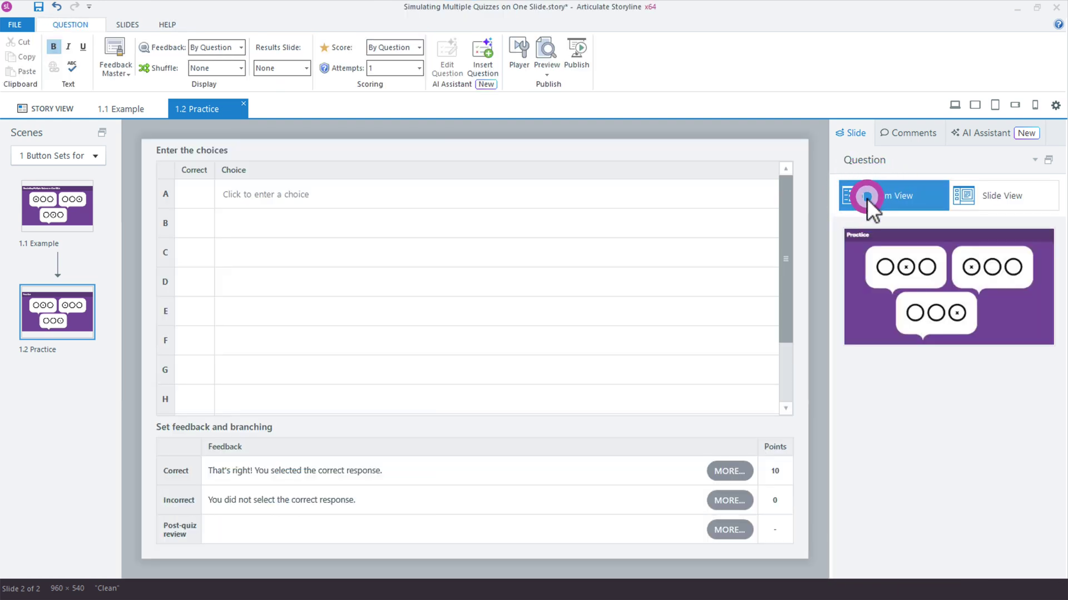
{"action": "left_click", "coordinate": [312, 195]}
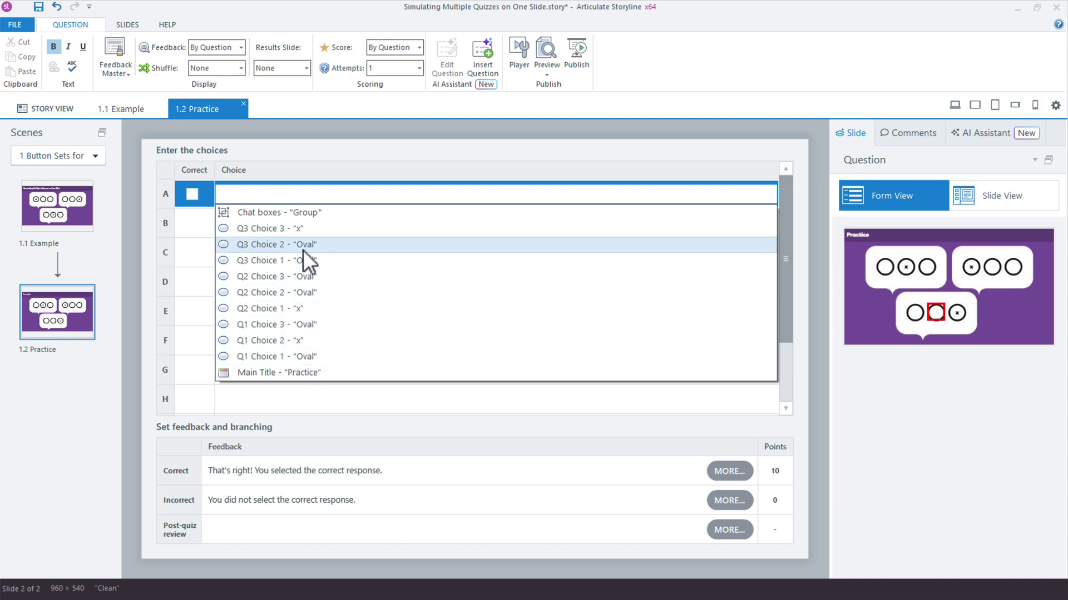
{"action": "left_click", "coordinate": [308, 232]}
{"action": "left_click", "coordinate": [282, 229]}
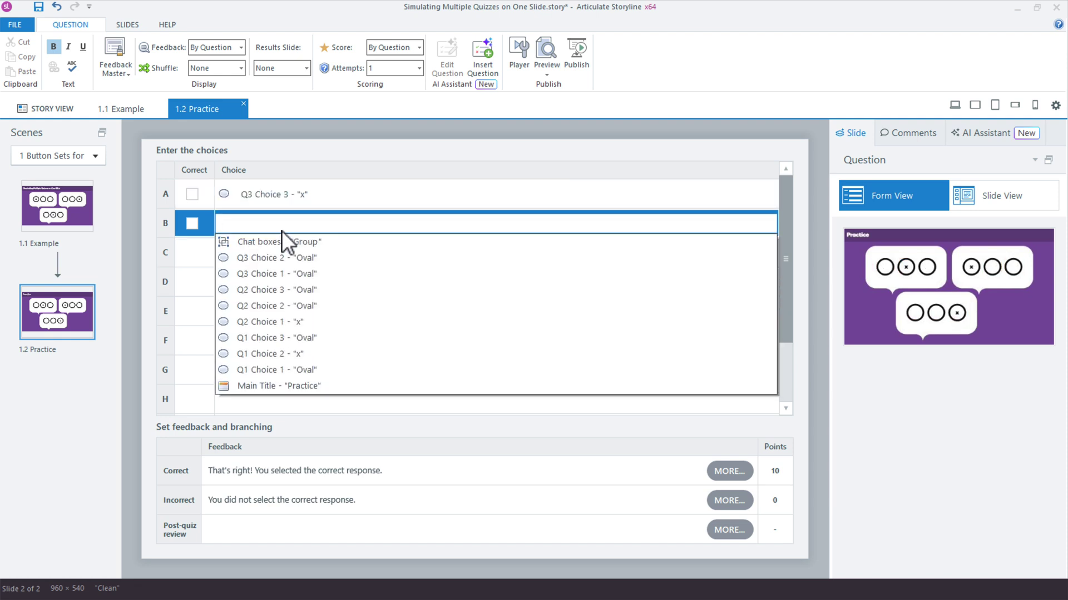
{"action": "left_click", "coordinate": [291, 256]}
{"action": "left_click", "coordinate": [287, 247]}
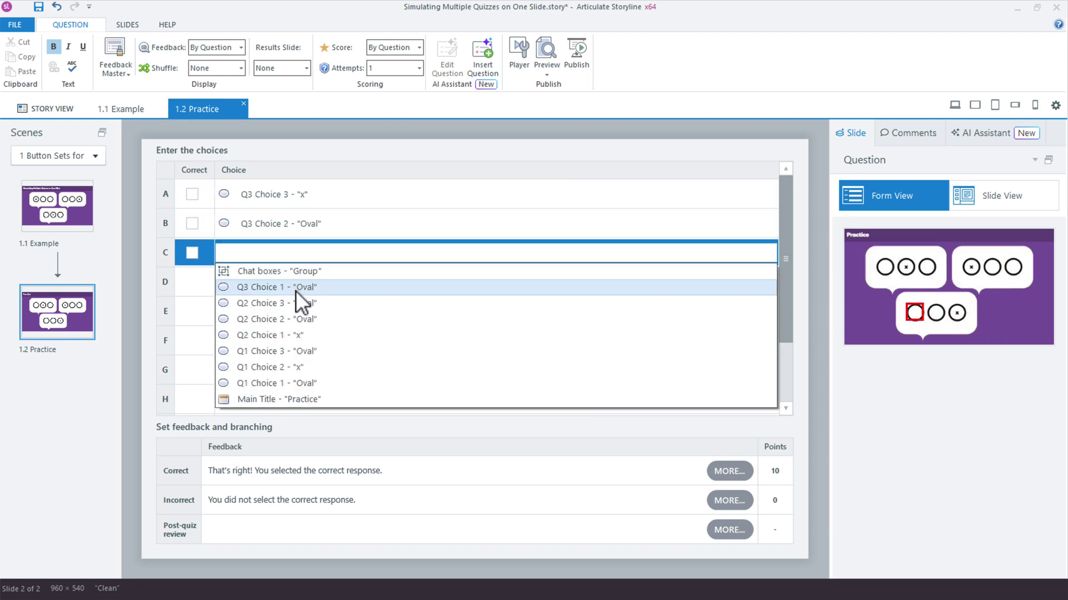
{"action": "left_click", "coordinate": [315, 288]}
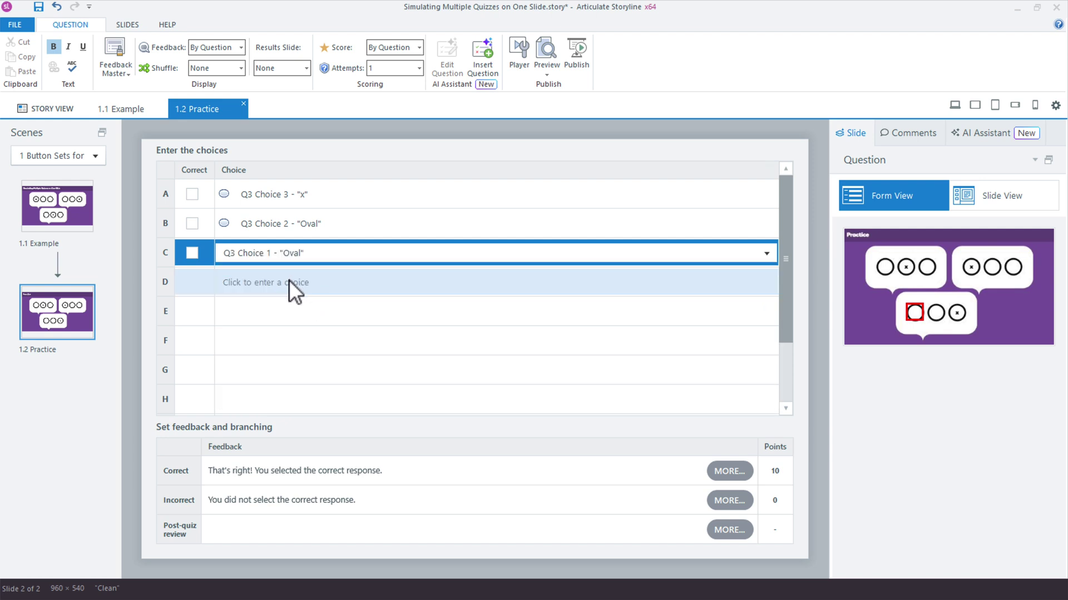
{"action": "left_click", "coordinate": [288, 279]}
{"action": "left_click", "coordinate": [291, 315]}
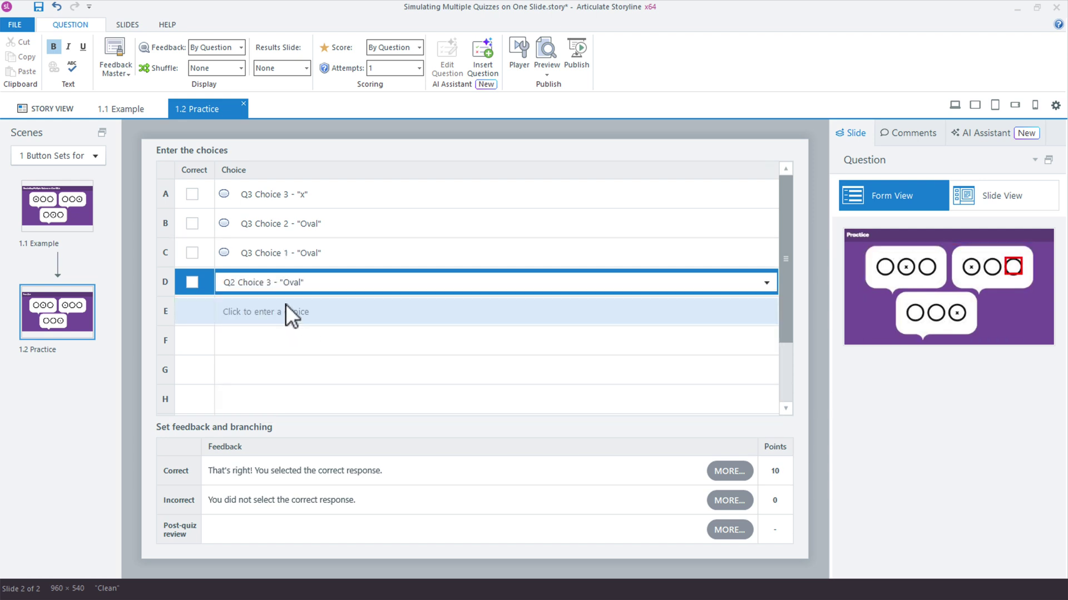
{"action": "left_click", "coordinate": [285, 313]}
{"action": "left_click", "coordinate": [284, 351]}
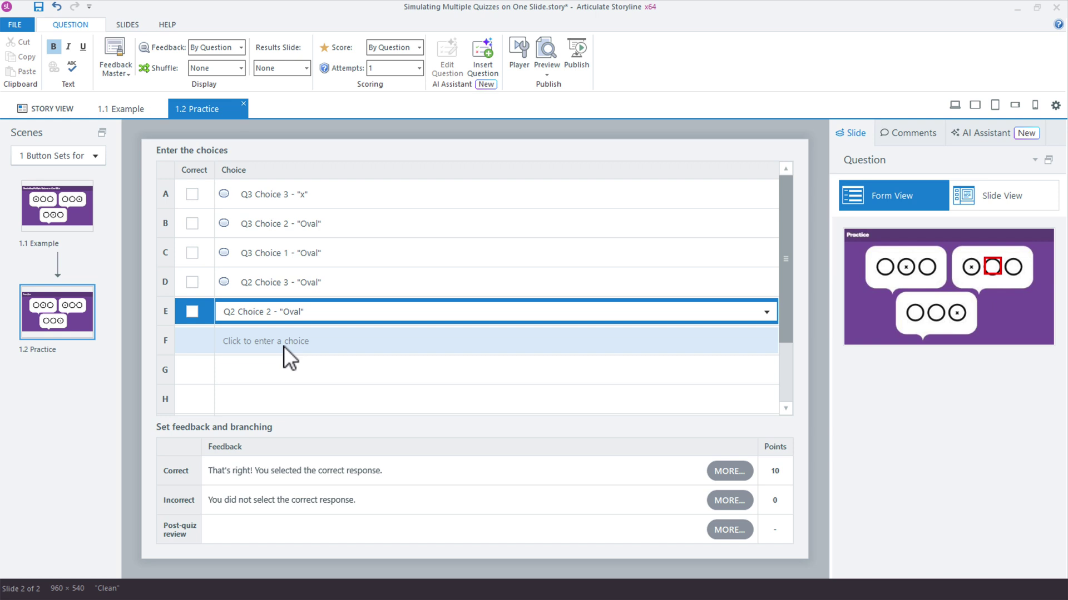
- Assign Q2 Choice 1 and Q1 Choices 3, 2, 1 as choices F–I
{"action": "left_click", "coordinate": [284, 345]}
{"action": "left_click", "coordinate": [289, 374]}
{"action": "left_click", "coordinate": [296, 376]}
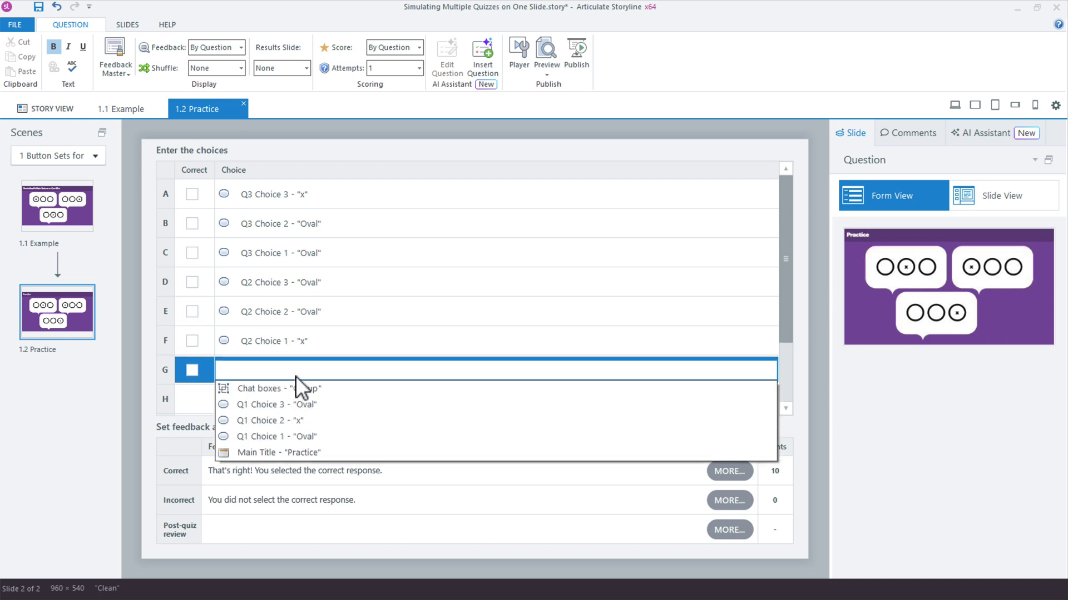
{"action": "left_click", "coordinate": [302, 405]}
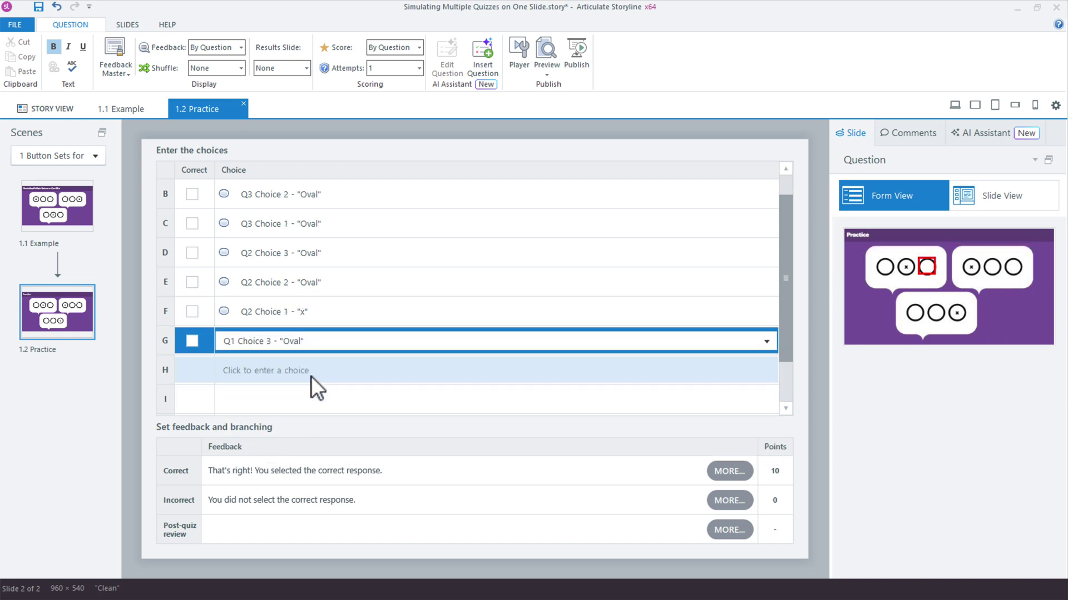
{"action": "left_click", "coordinate": [311, 375]}
{"action": "left_click", "coordinate": [314, 409]}
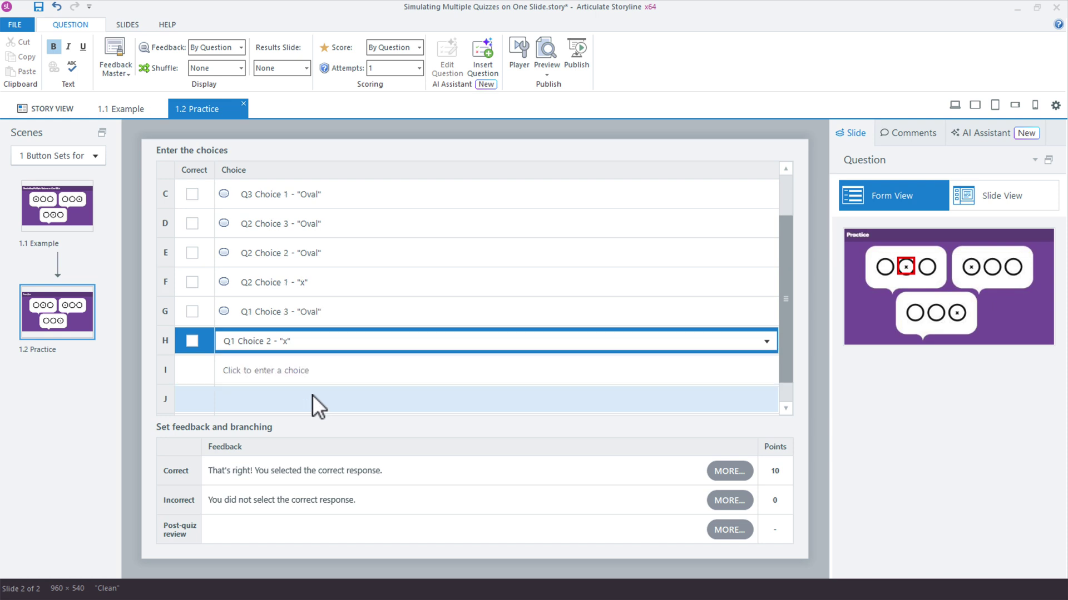
{"action": "left_click", "coordinate": [305, 378]}
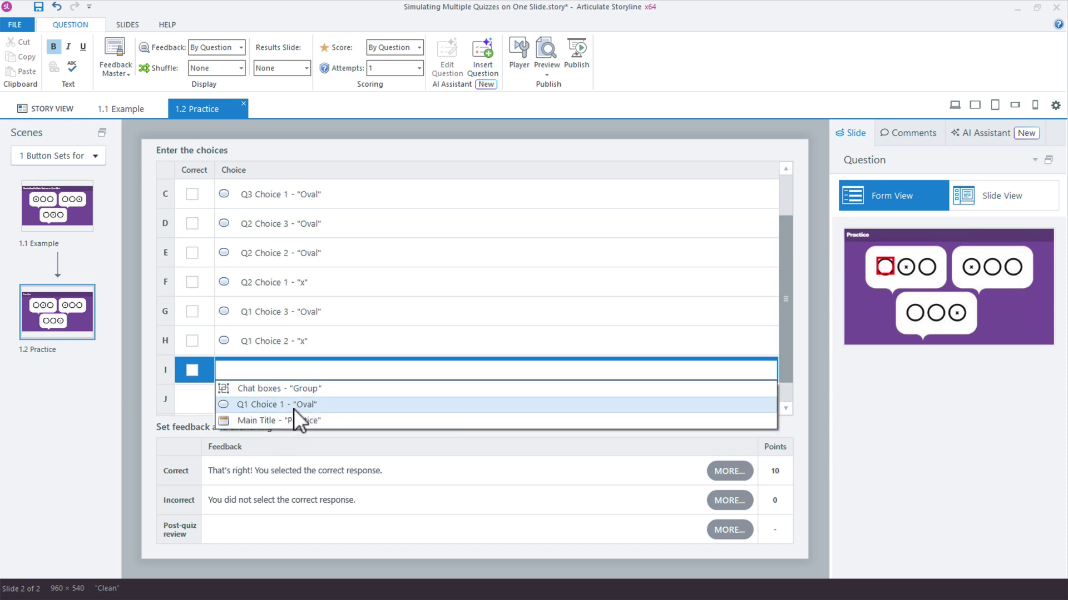
{"action": "left_click", "coordinate": [294, 409]}
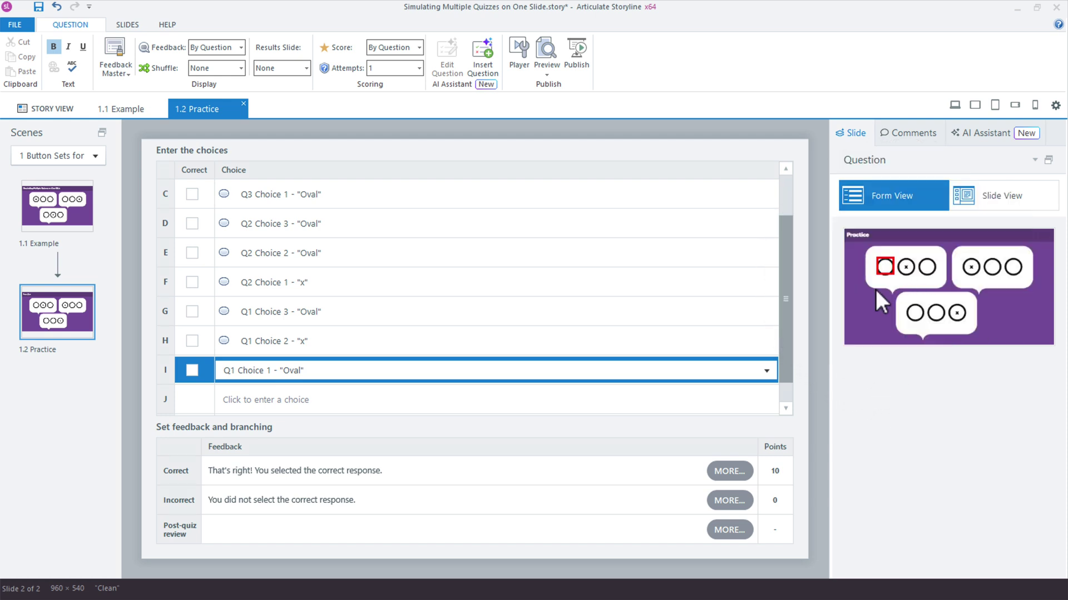
- Mark Q1 Choice 2, Q2 Choice 1 and Q3 Choice 3 as correct, then return to Slide View
{"action": "left_click", "coordinate": [191, 341]}
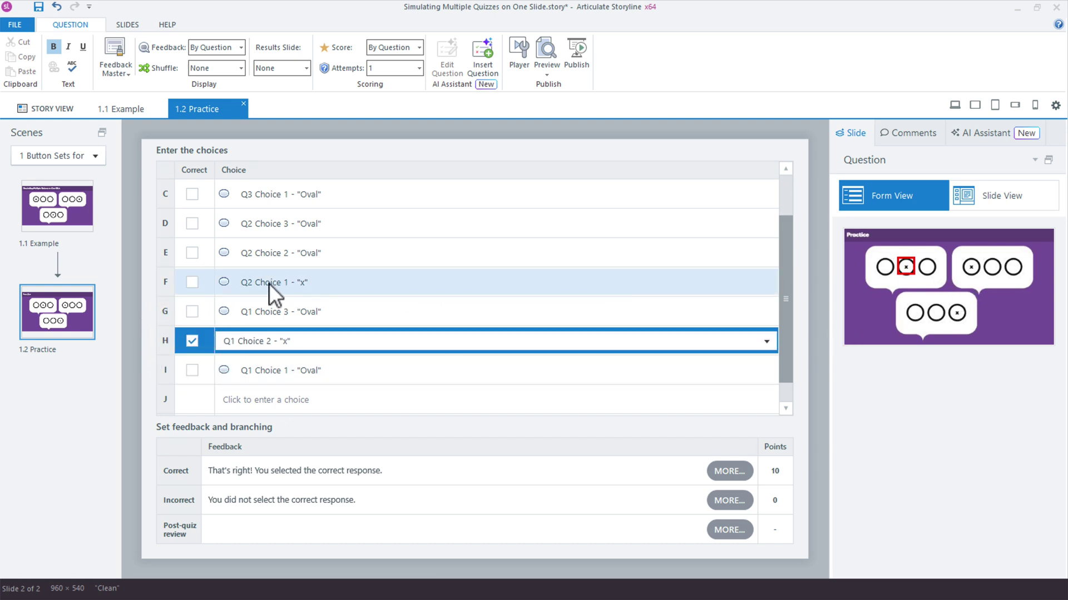
{"action": "left_click", "coordinate": [193, 282]}
{"action": "scroll", "coordinate": [388, 268], "scroll_direction": "up", "scroll_amount": 1}
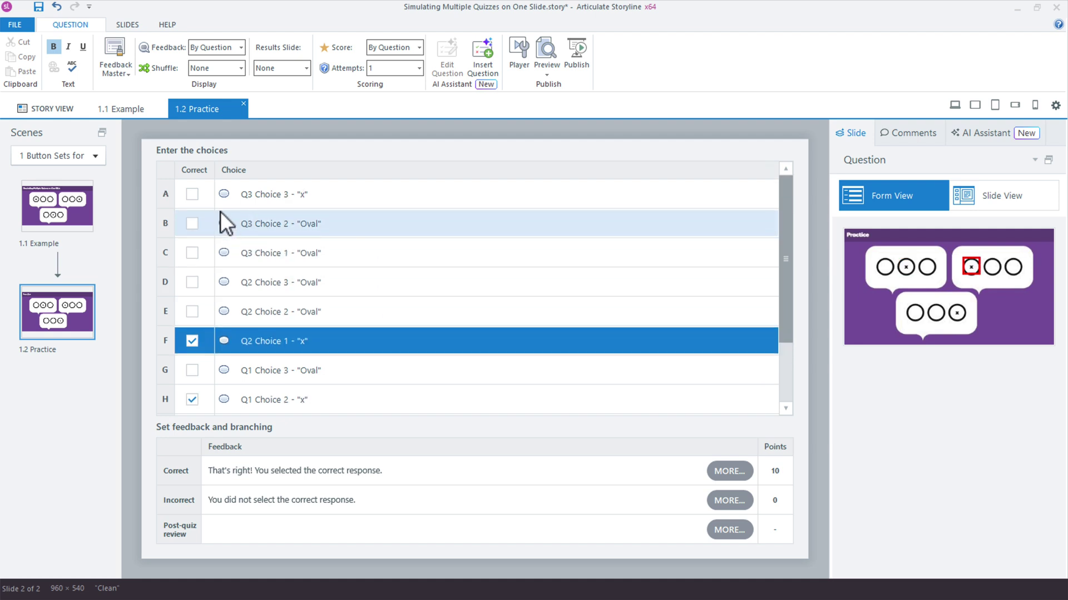
{"action": "left_click", "coordinate": [194, 197]}
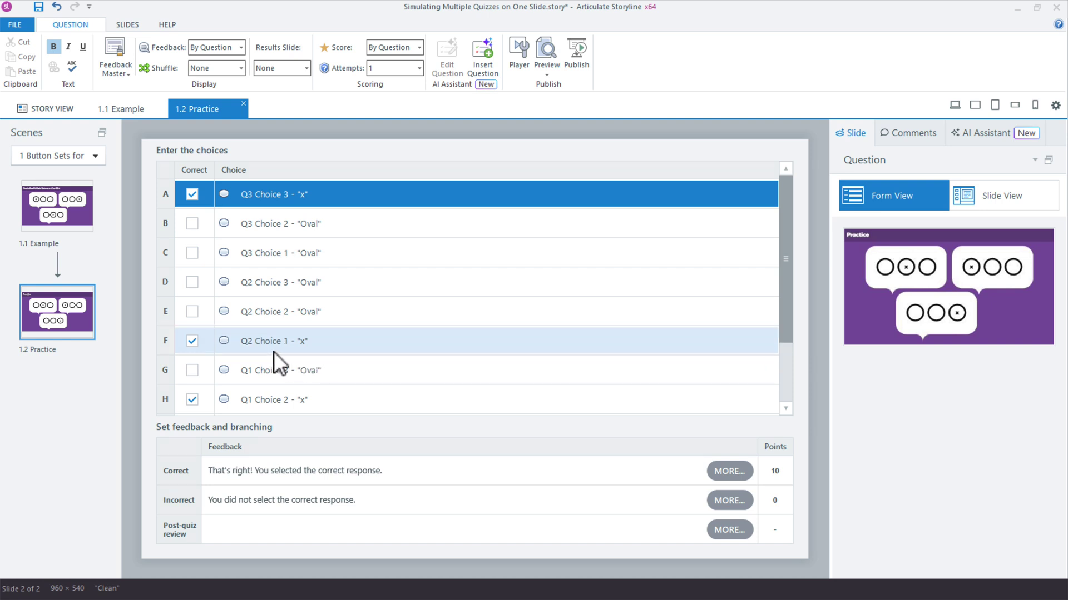
{"action": "left_click", "coordinate": [982, 196]}
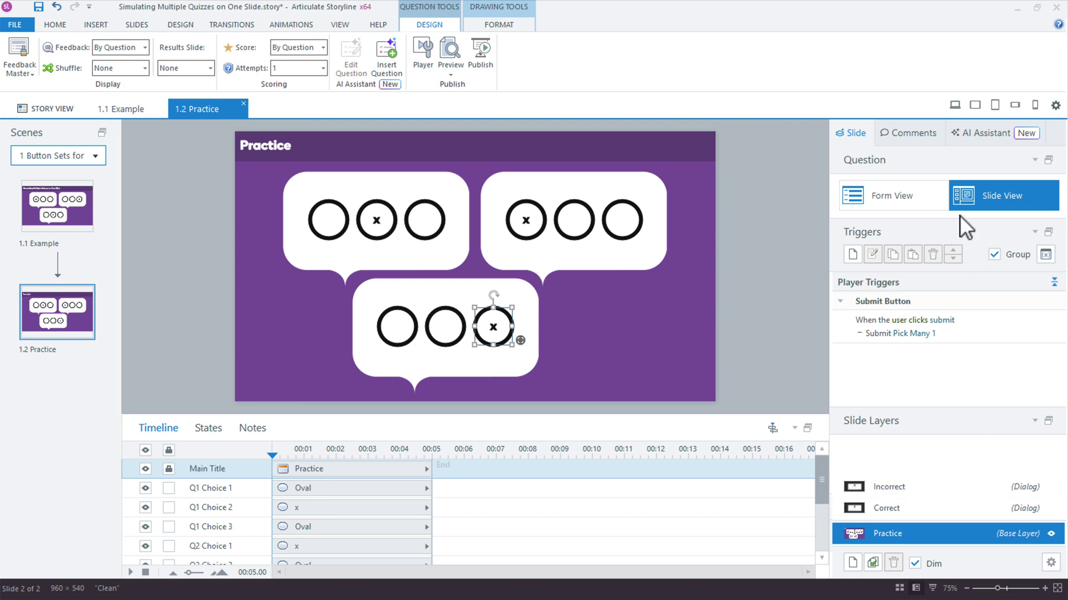
{"action": "left_click", "coordinate": [954, 104]}
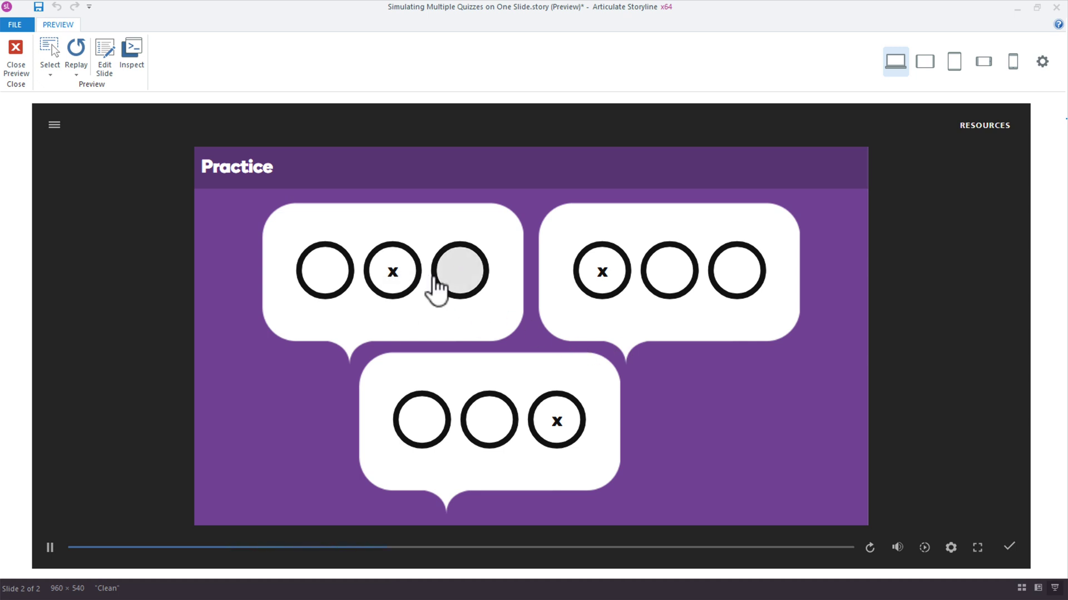
{"action": "left_click", "coordinate": [344, 312]}
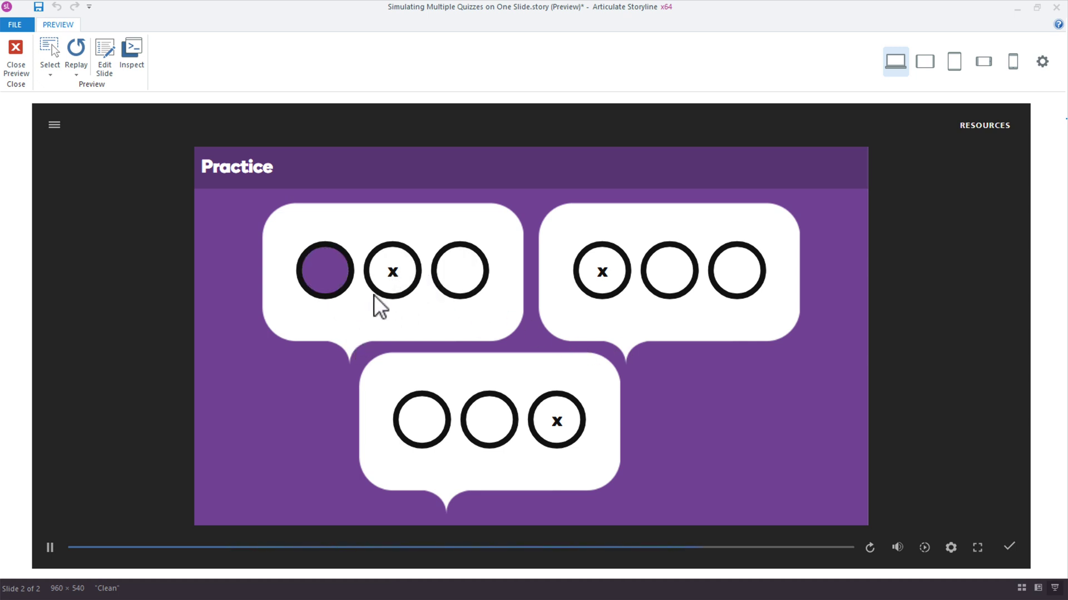
{"action": "left_click", "coordinate": [383, 308]}
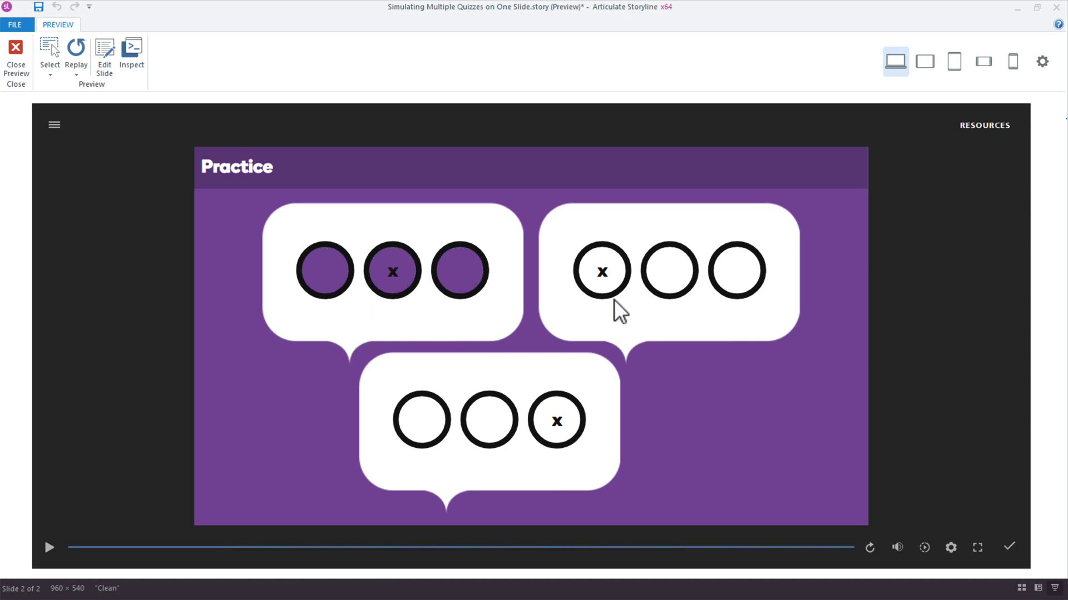
{"action": "left_click", "coordinate": [606, 281]}
{"action": "left_click", "coordinate": [668, 283]}
{"action": "left_click", "coordinate": [728, 281]}
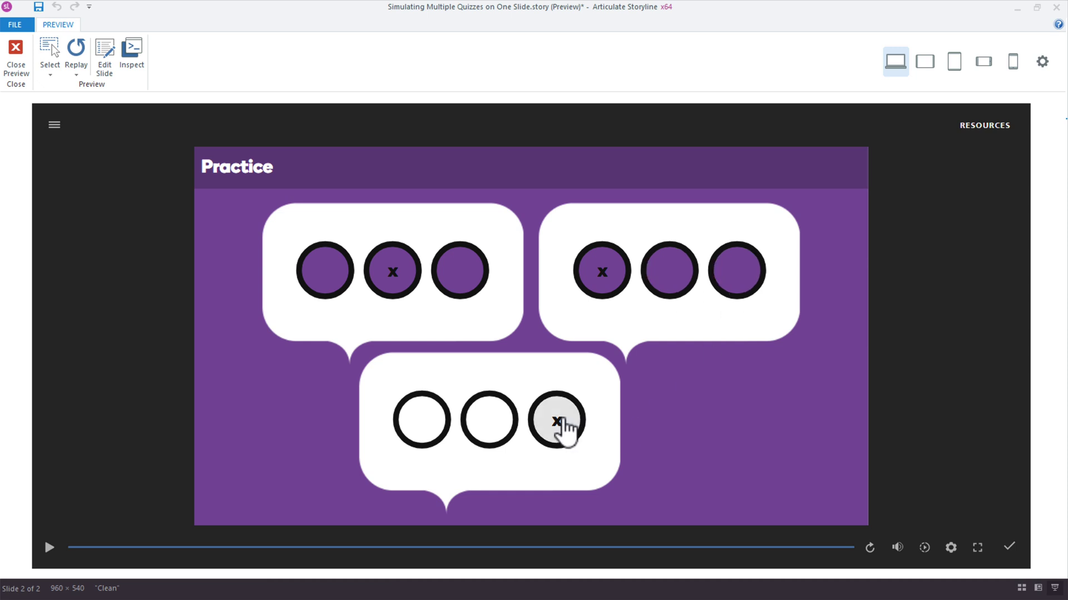
{"action": "left_click", "coordinate": [559, 427]}
{"action": "left_click", "coordinate": [485, 440]}
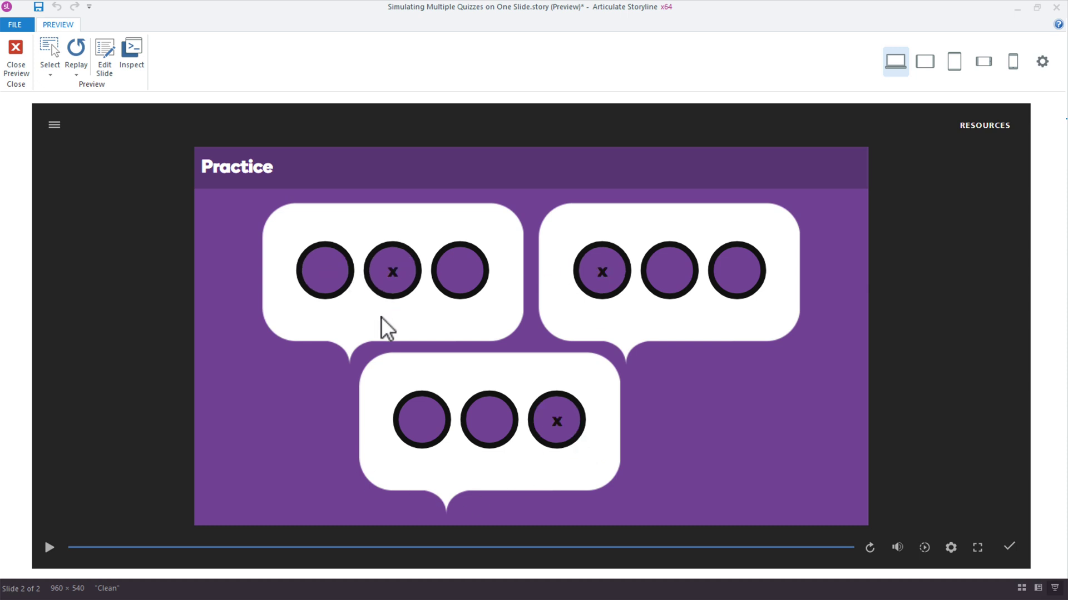
{"action": "key", "text": "Escape"}
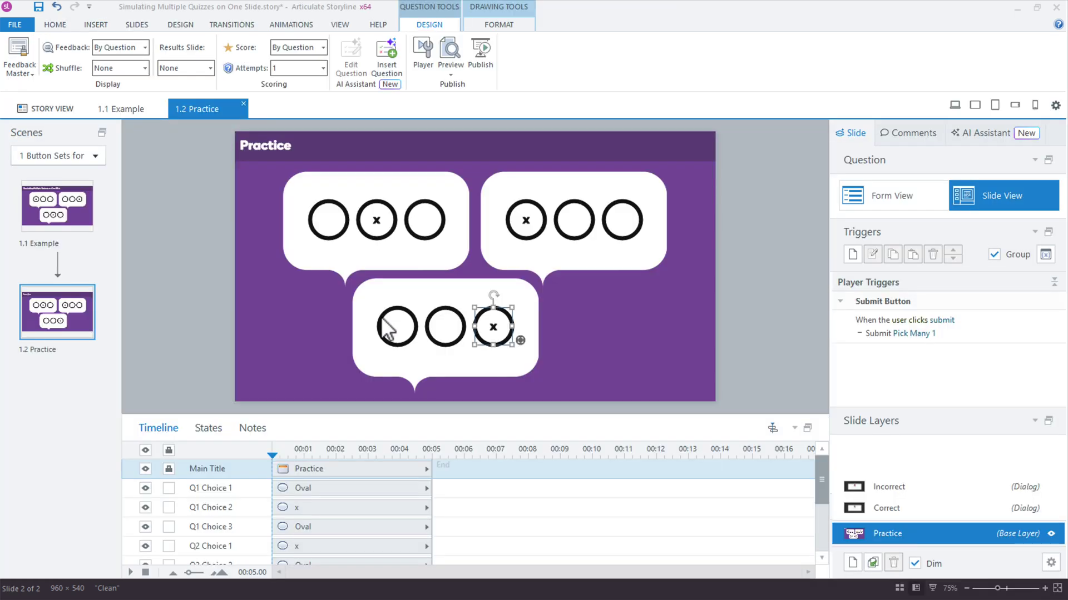
- Group the three ovals in the top-left bubble into a new button set named 'question 1'
{"action": "left_click", "coordinate": [239, 238]}
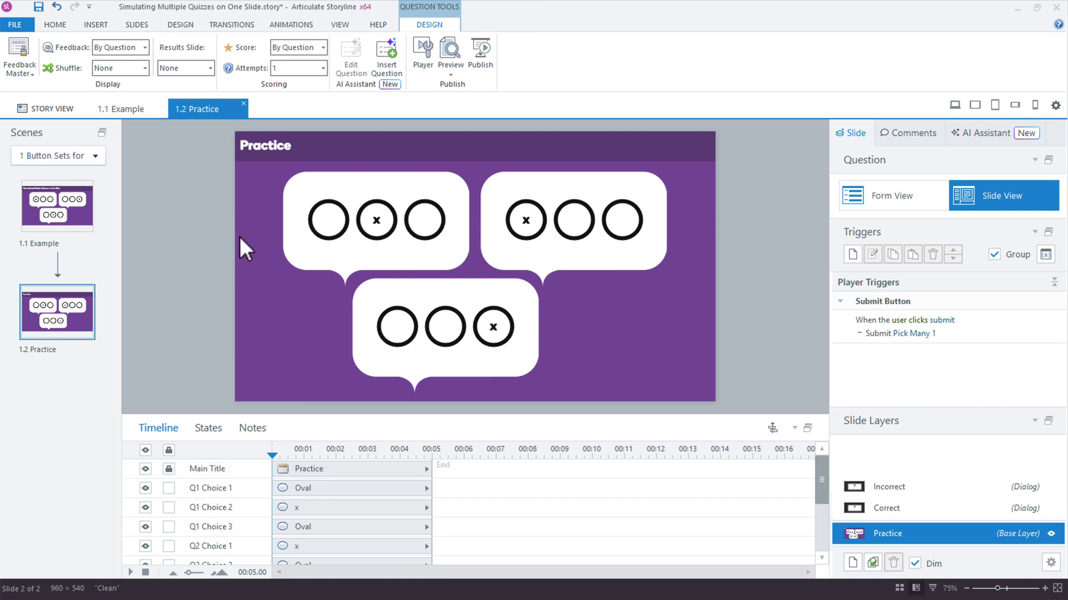
{"action": "left_click_drag", "start_coordinate": [250, 178], "coordinate": [458, 261]}
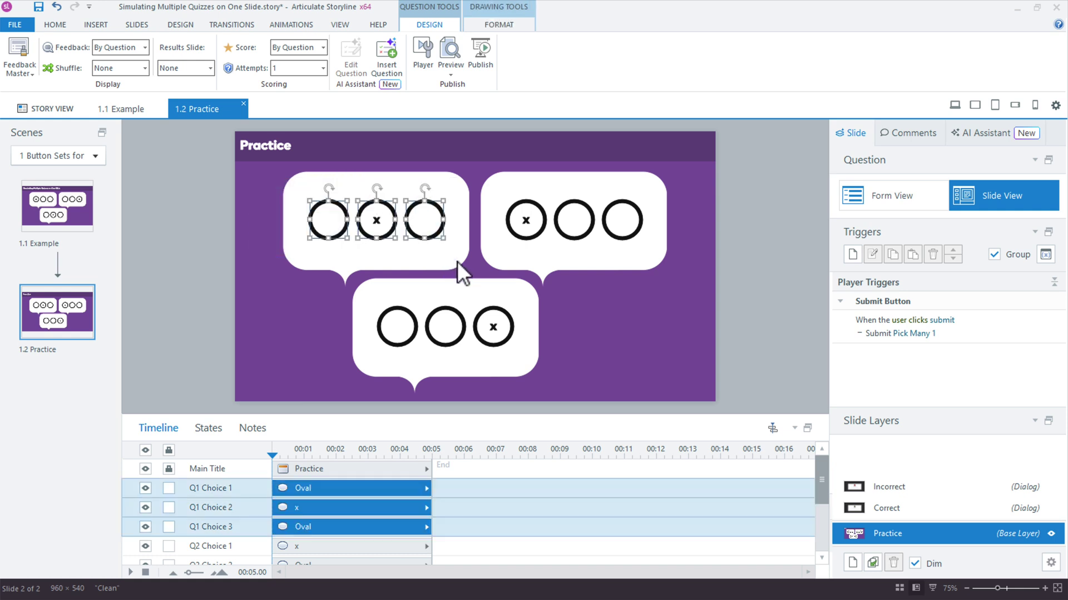
{"action": "right_click", "coordinate": [444, 212]}
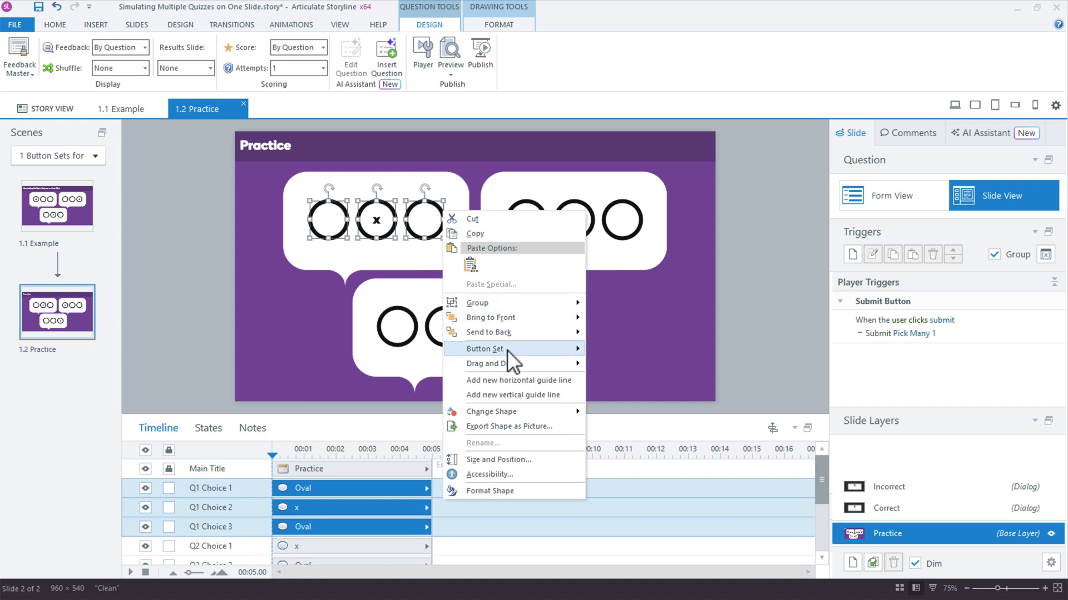
{"action": "mouse_move", "coordinate": [507, 350]}
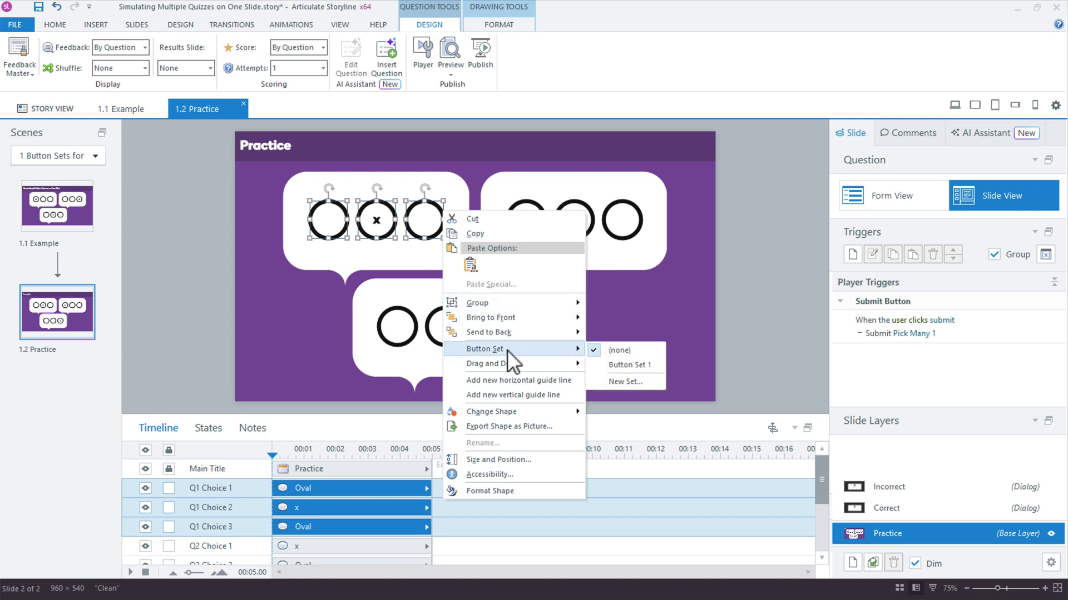
{"action": "left_click", "coordinate": [625, 382]}
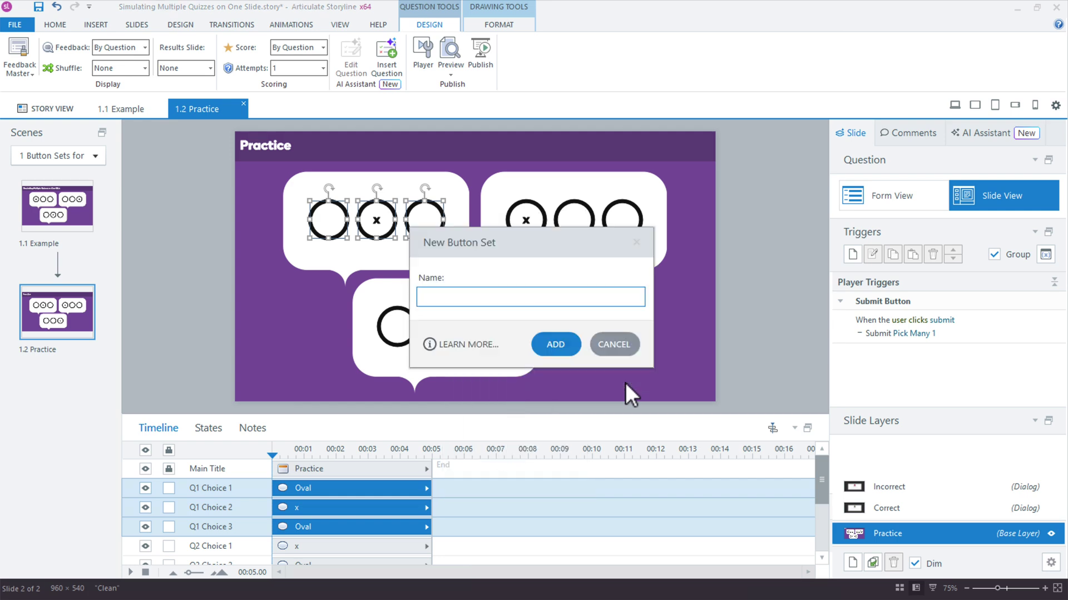
{"action": "type", "text": "question 1"}
{"action": "key", "text": "Return"}
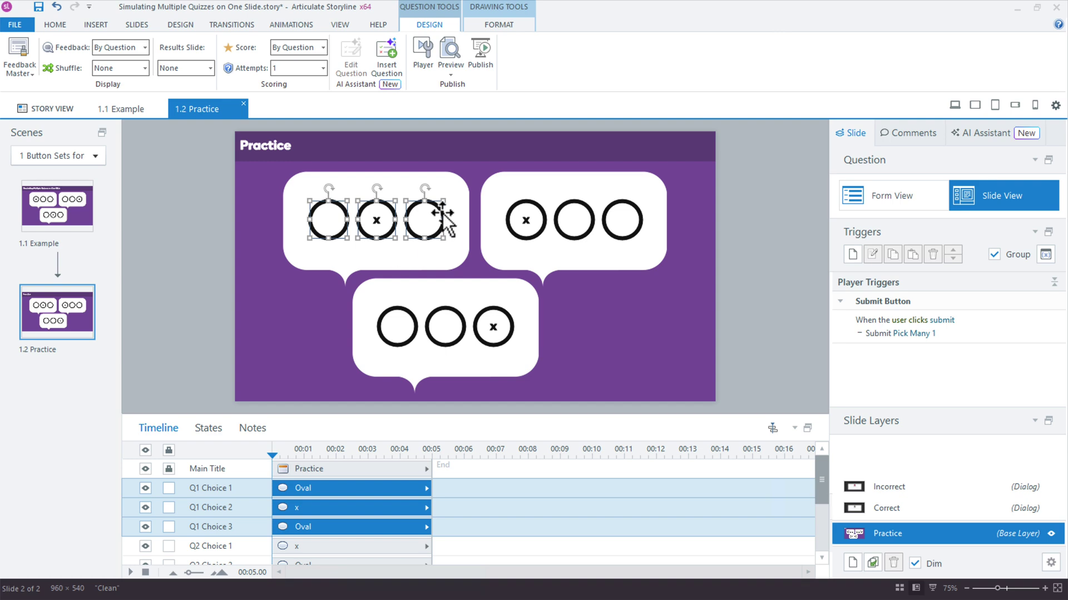
- Check which button set the first top-left oval belongs to, without changing anything
{"action": "left_click", "coordinate": [245, 212]}
{"action": "left_click", "coordinate": [332, 208]}
{"action": "right_click", "coordinate": [332, 203]}
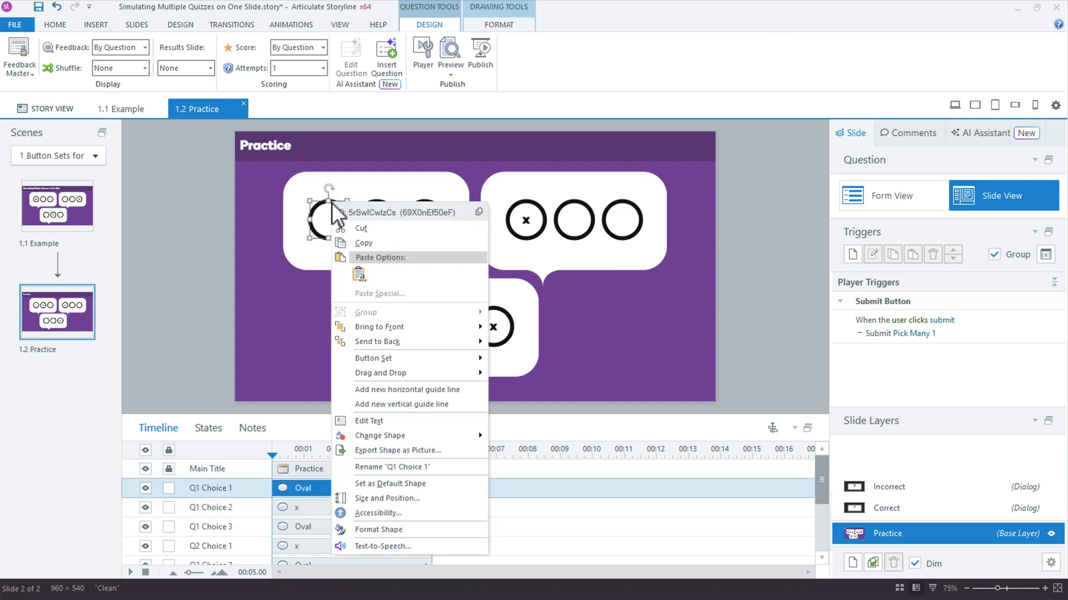
{"action": "mouse_move", "coordinate": [416, 357]}
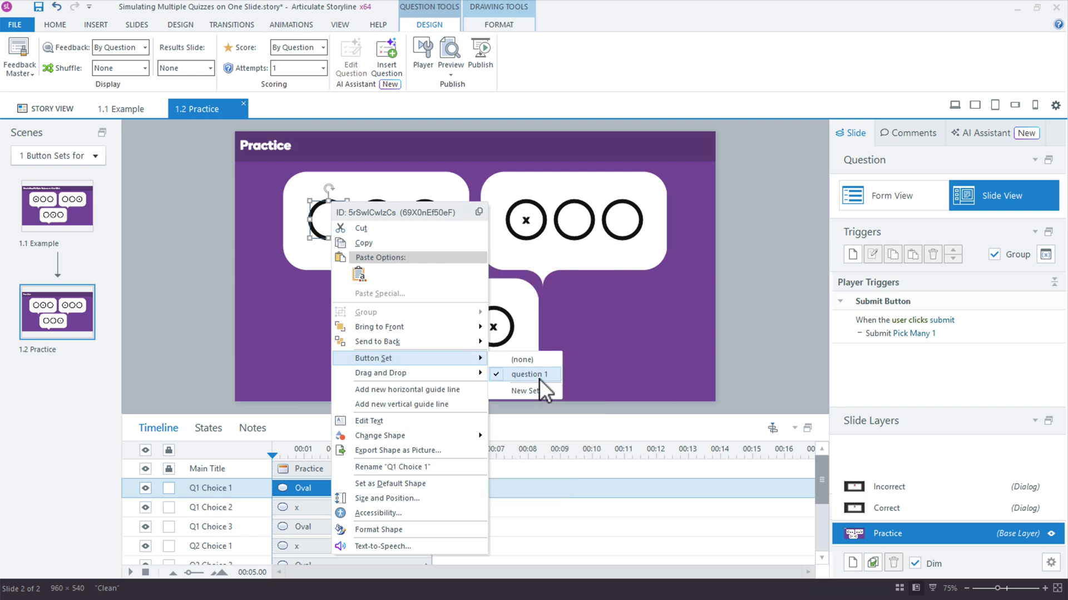
{"action": "left_click", "coordinate": [730, 309]}
- Group the right bubble's three ovals into a new button set named 'question 2'
{"action": "left_click_drag", "start_coordinate": [664, 287], "coordinate": [501, 189]}
{"action": "right_click", "coordinate": [562, 201]}
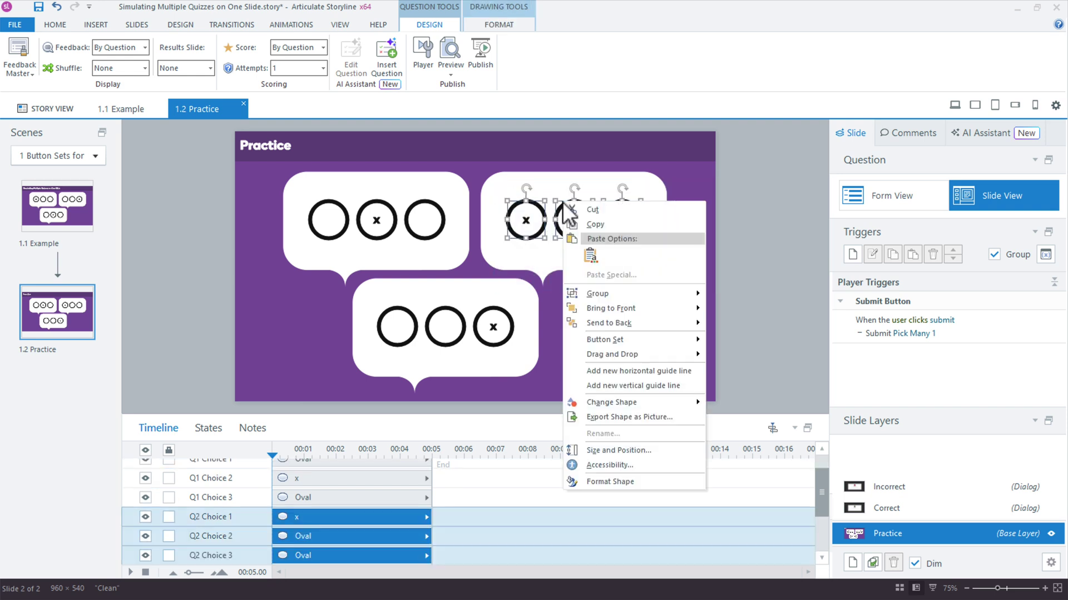
{"action": "mouse_move", "coordinate": [624, 338]}
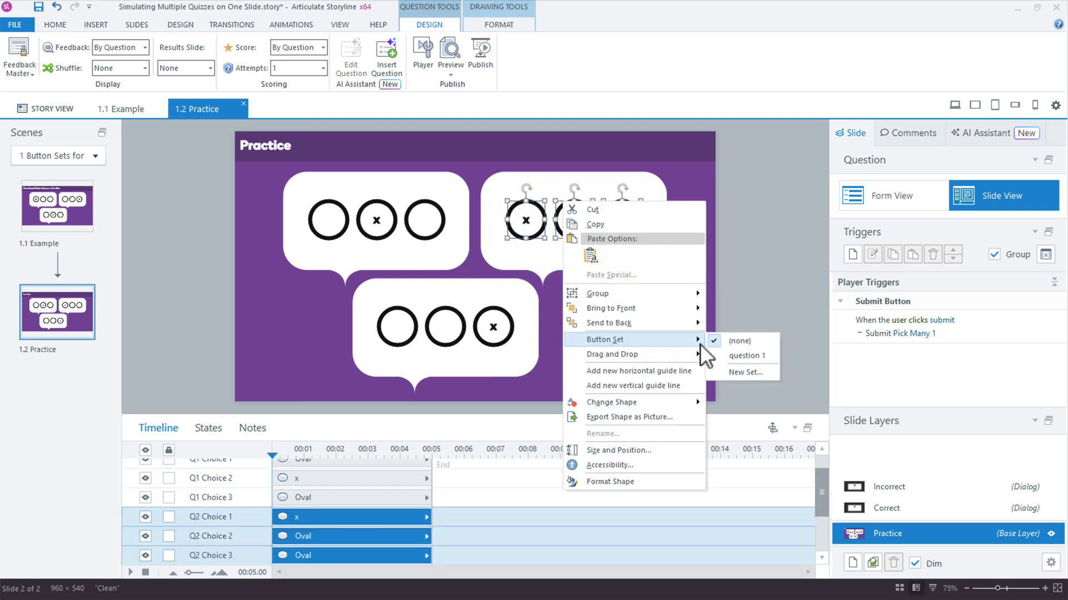
{"action": "left_click", "coordinate": [756, 371]}
{"action": "type", "text": "u"}
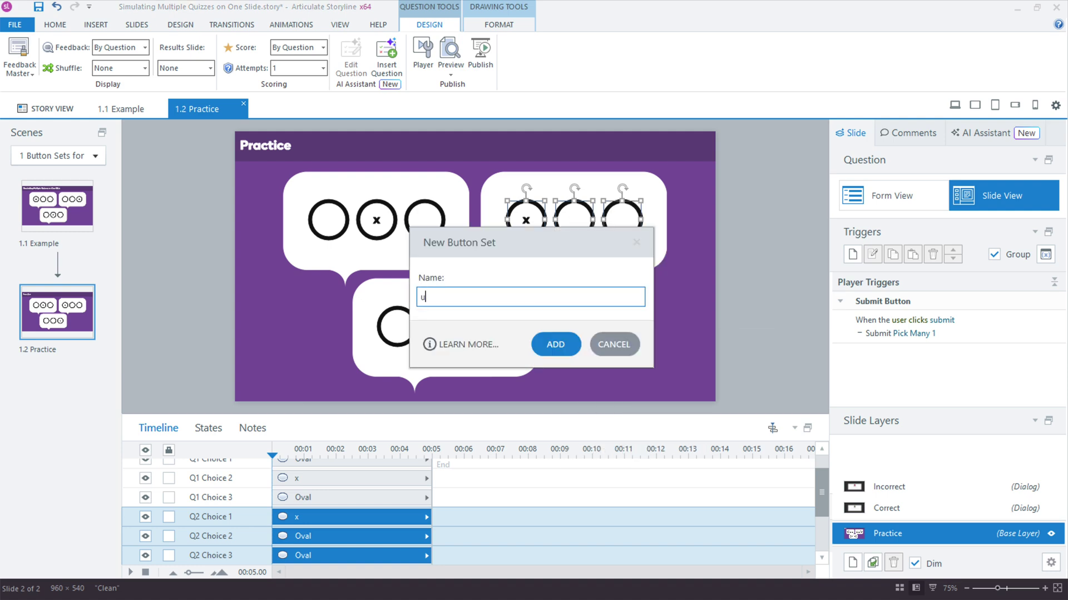
{"action": "key", "text": "BackSpace"}
{"action": "type", "text": "question 2"}
{"action": "key", "text": "Return"}
- Group the bottom bubble's three ovals into a new button set named 'question 3'
{"action": "left_click_drag", "start_coordinate": [589, 384], "coordinate": [369, 292]}
{"action": "right_click", "coordinate": [454, 313]}
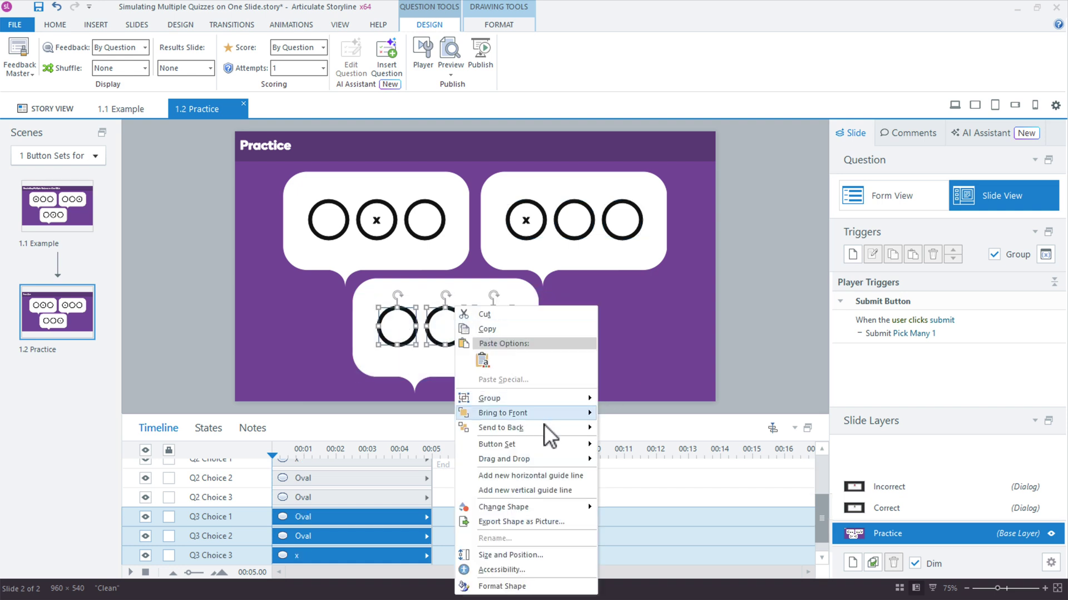
{"action": "mouse_move", "coordinate": [544, 444]}
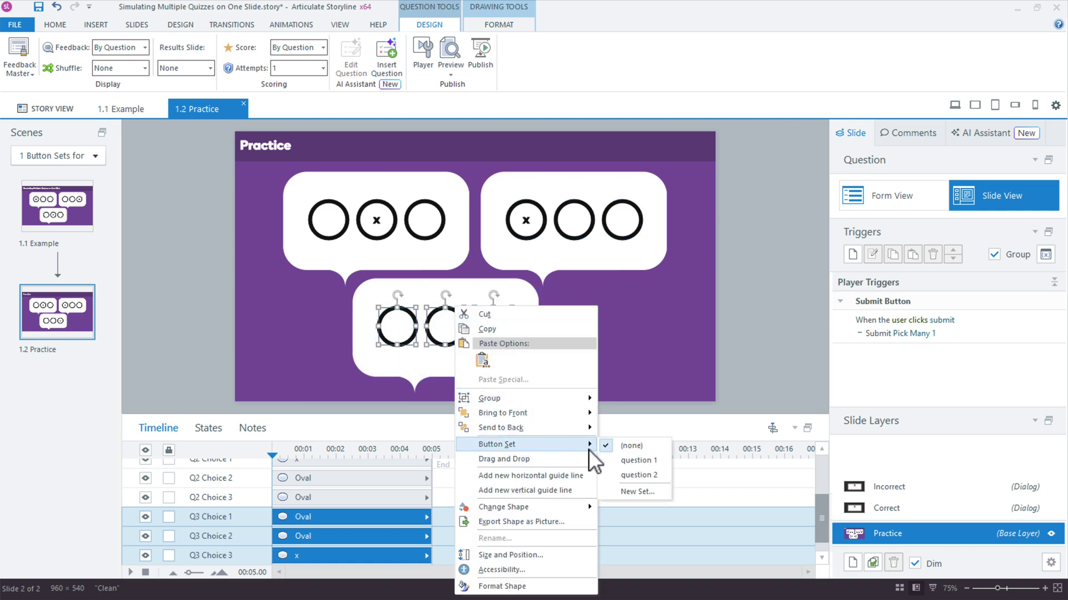
{"action": "left_click", "coordinate": [652, 493]}
{"action": "type", "text": "question 3"}
{"action": "key", "text": "Return"}
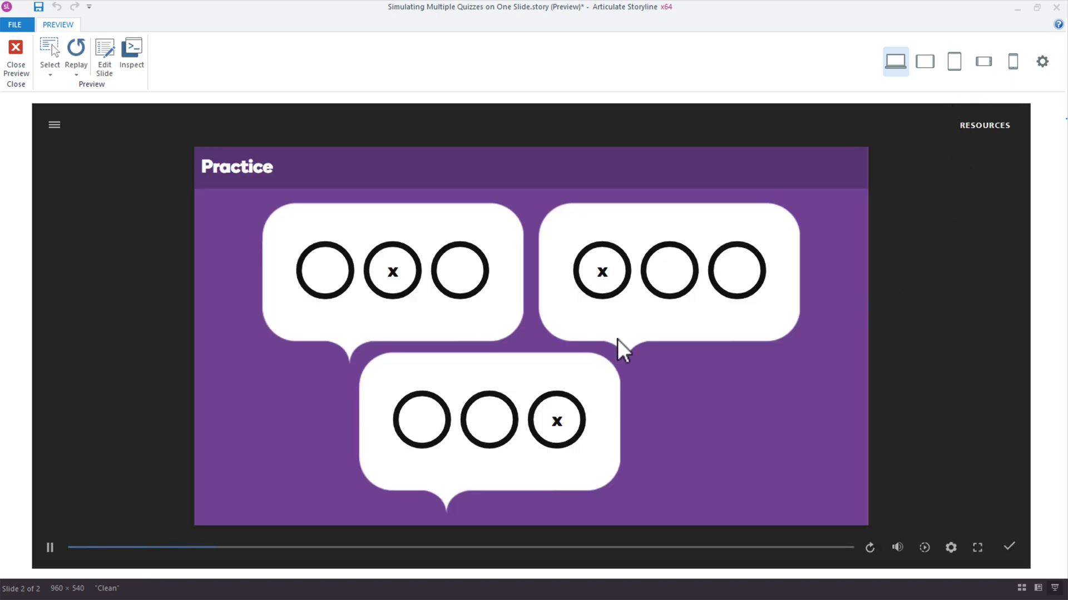
- In preview, click through the top-right bubble's circles to confirm only one stays selected
{"action": "left_click", "coordinate": [607, 291]}
{"action": "left_click", "coordinate": [656, 286]}
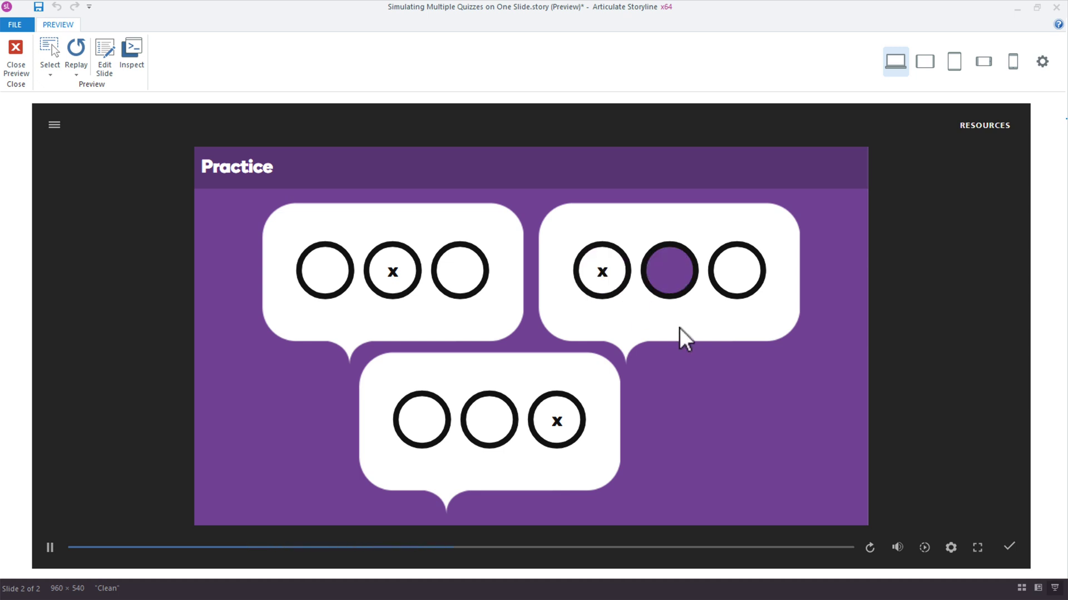
{"action": "left_click", "coordinate": [739, 318]}
{"action": "left_click", "coordinate": [608, 301]}
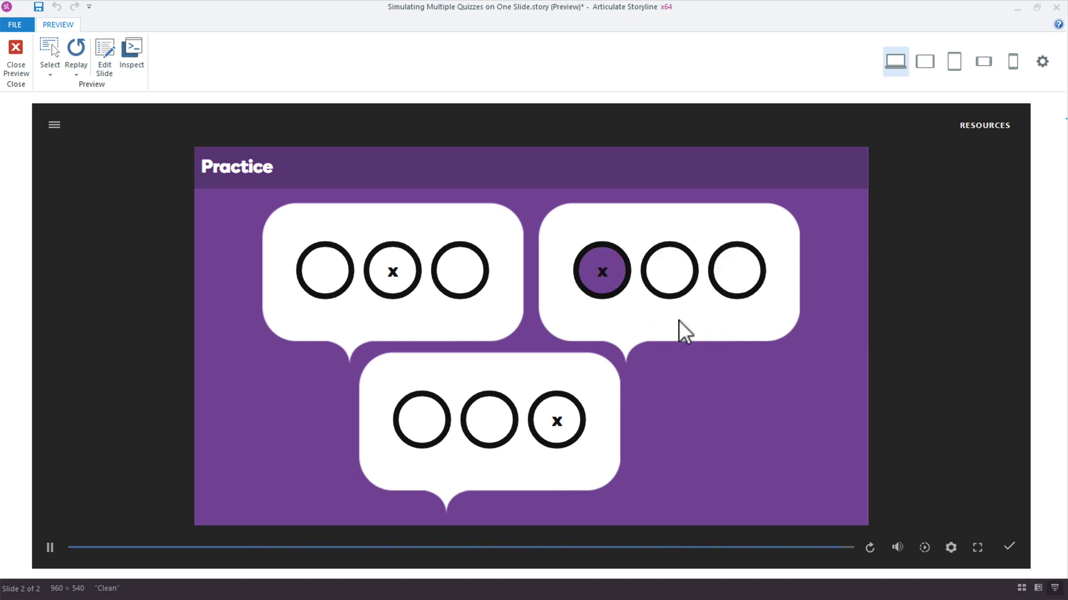
{"action": "left_click", "coordinate": [666, 285]}
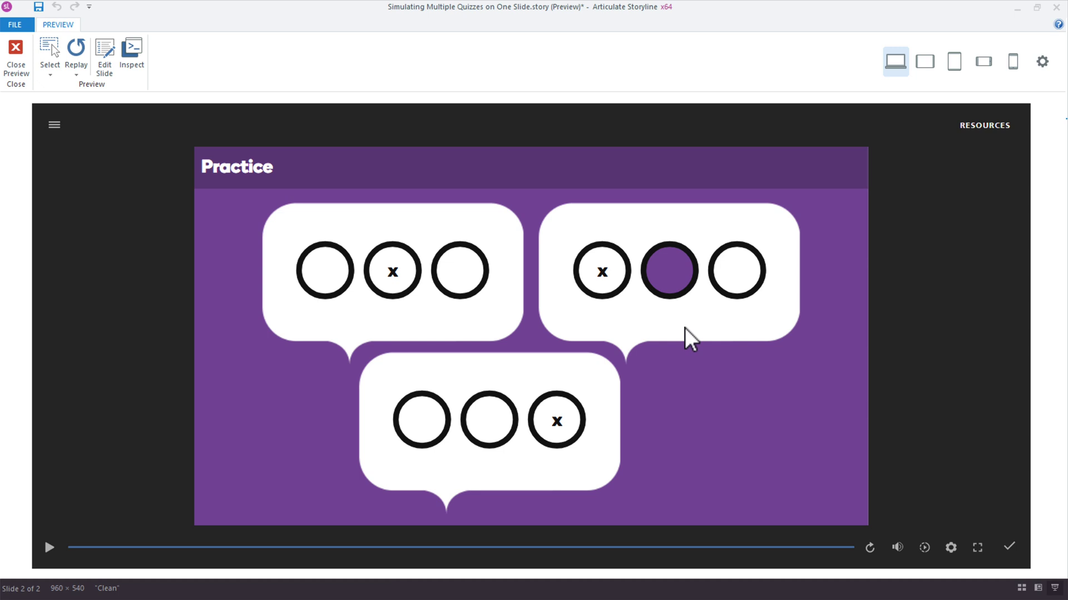
{"action": "left_click", "coordinate": [726, 307]}
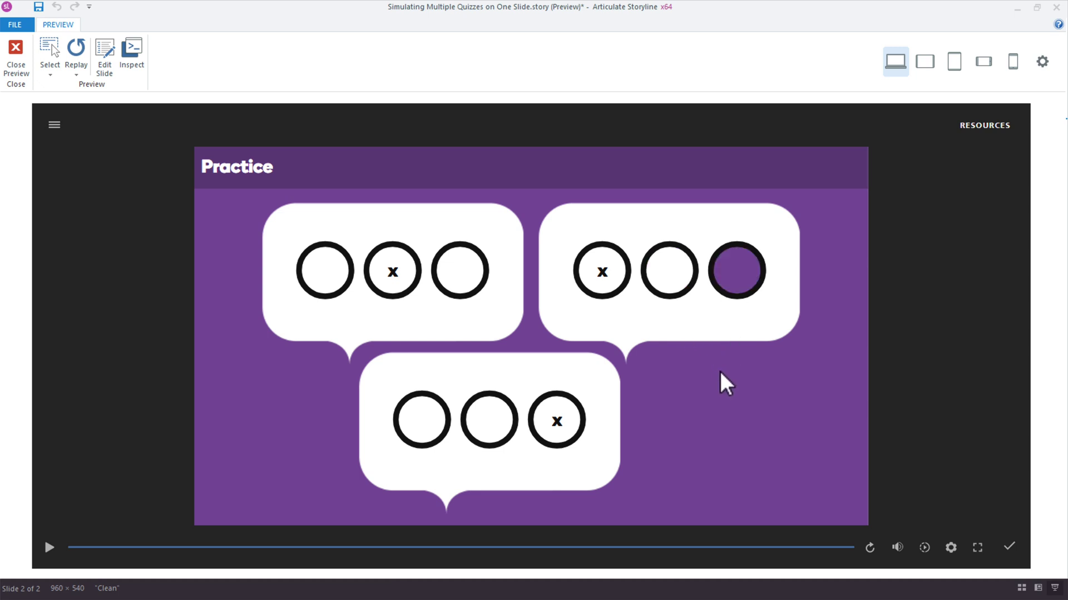
- Test the bottom bubble's circles one at a time, ending on its x circle
{"action": "left_click", "coordinate": [567, 428]}
{"action": "left_click", "coordinate": [492, 431]}
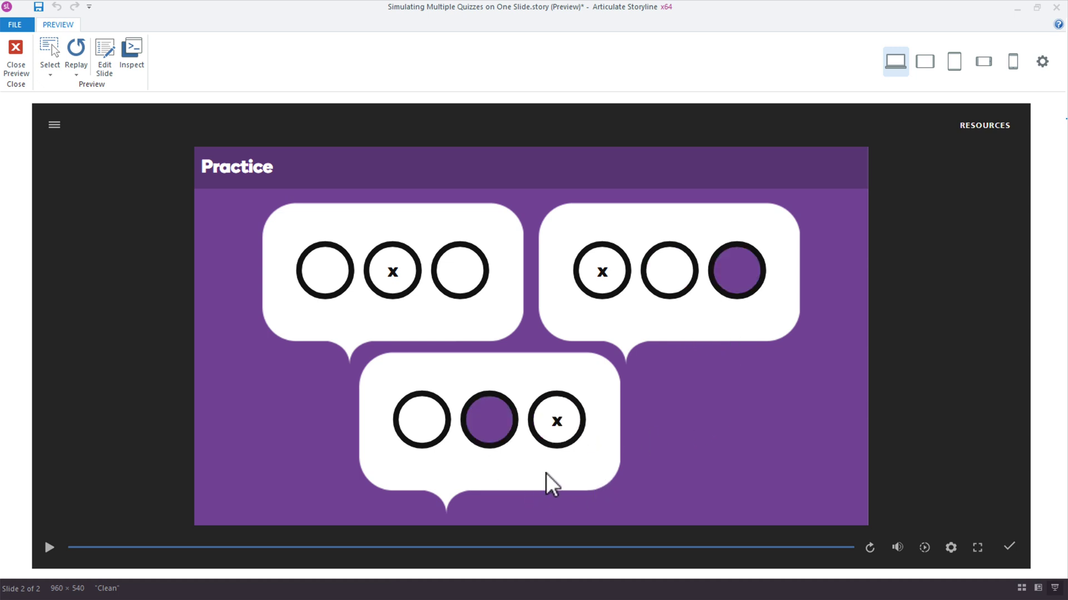
{"action": "left_click", "coordinate": [427, 439]}
{"action": "left_click", "coordinate": [544, 437]}
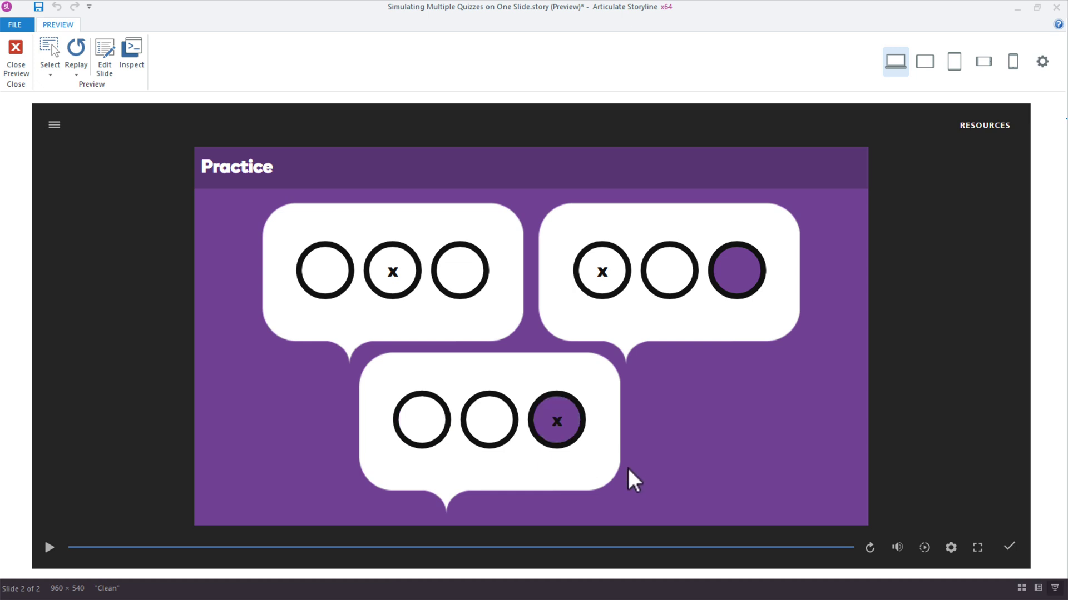
- Reselect the top-right x circle, then test the top-left bubble, ending on its middle x circle
{"action": "left_click", "coordinate": [605, 292]}
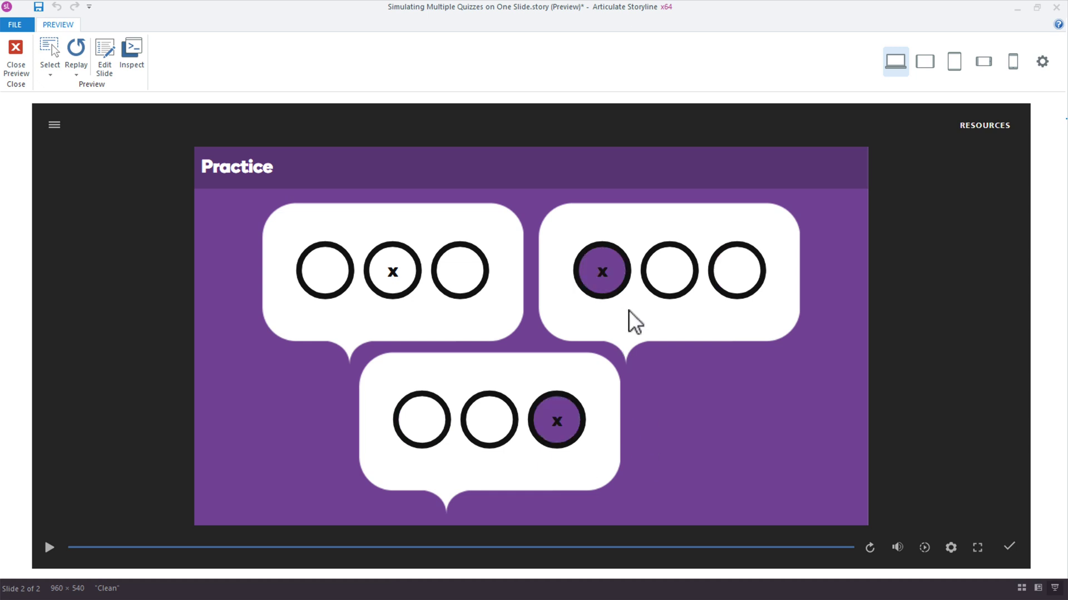
{"action": "left_click", "coordinate": [475, 301]}
{"action": "left_click", "coordinate": [385, 296]}
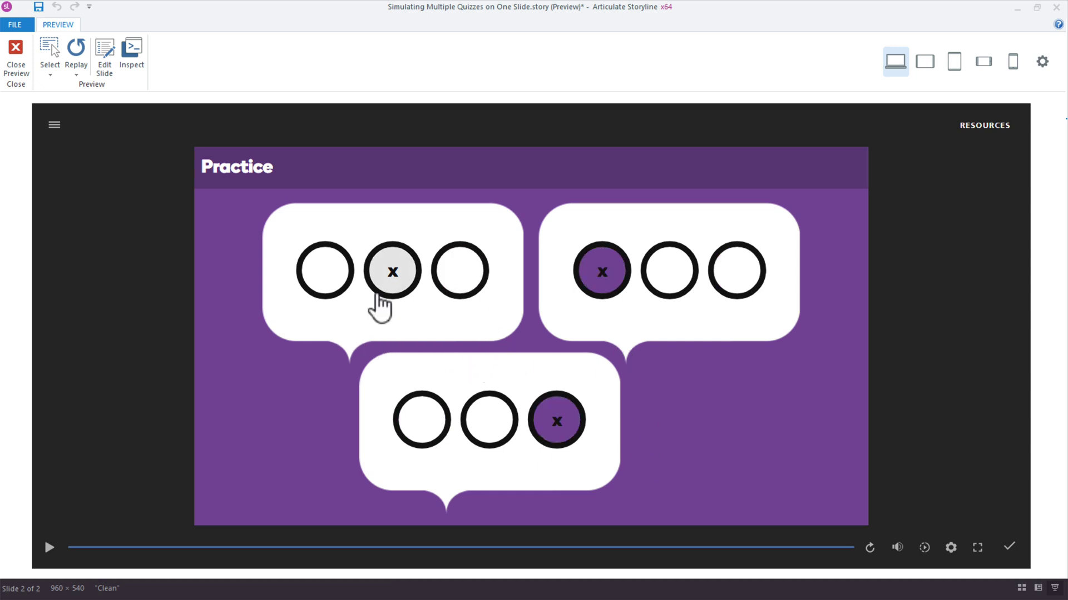
{"action": "left_click", "coordinate": [330, 294]}
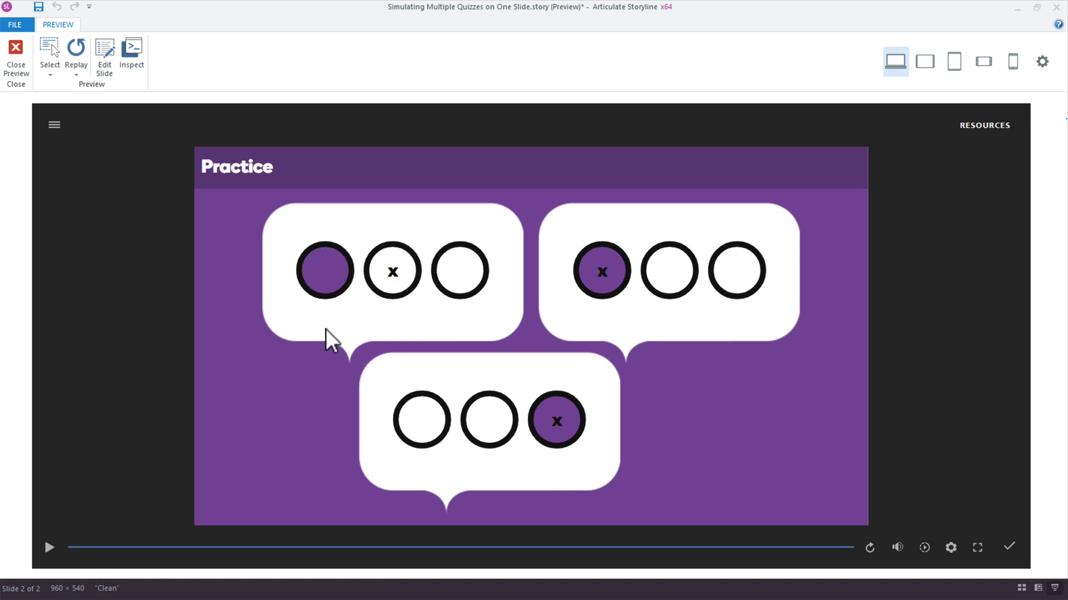
{"action": "left_click", "coordinate": [392, 275]}
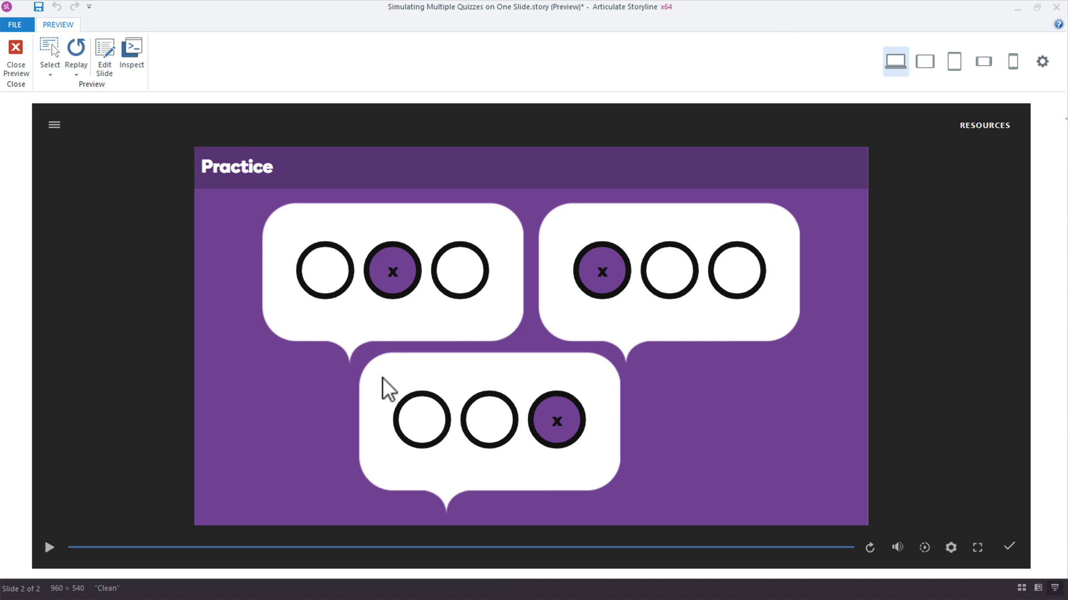
- Submit the three x-circle answers and get the Correct feedback
{"action": "left_click", "coordinate": [1011, 549]}
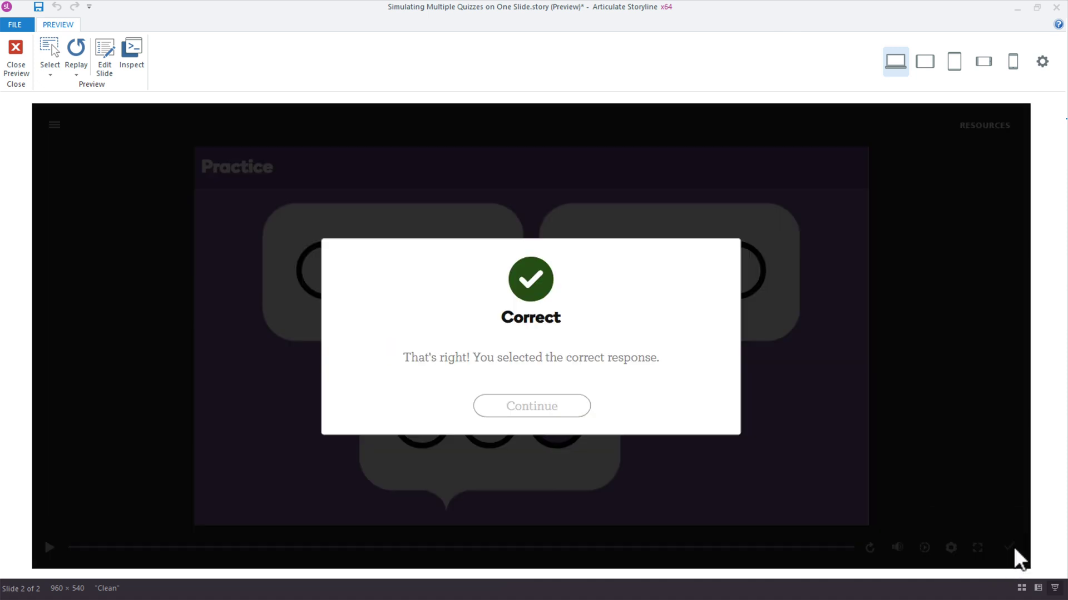